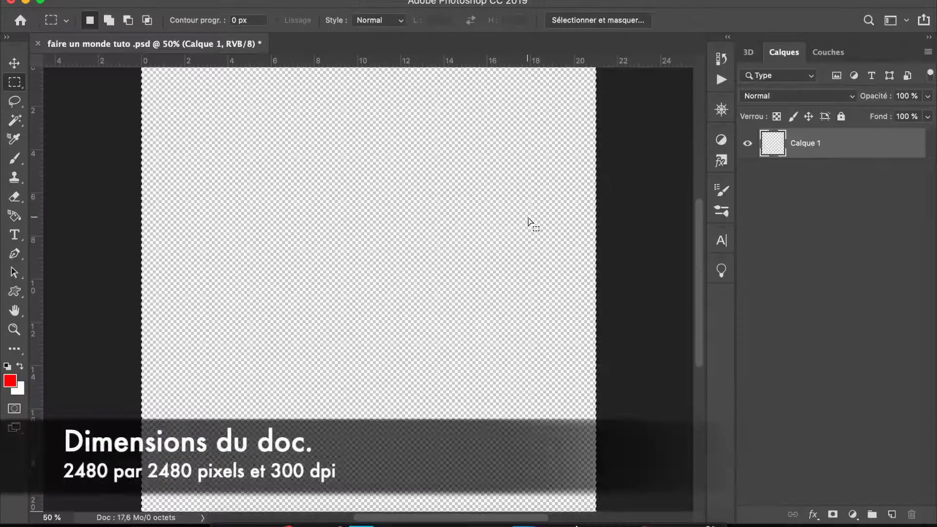
- Fill the selected empty layer with black (Noir) in Normal mode at 100% opacity
{"action": "right_click", "coordinate": [532, 291]}
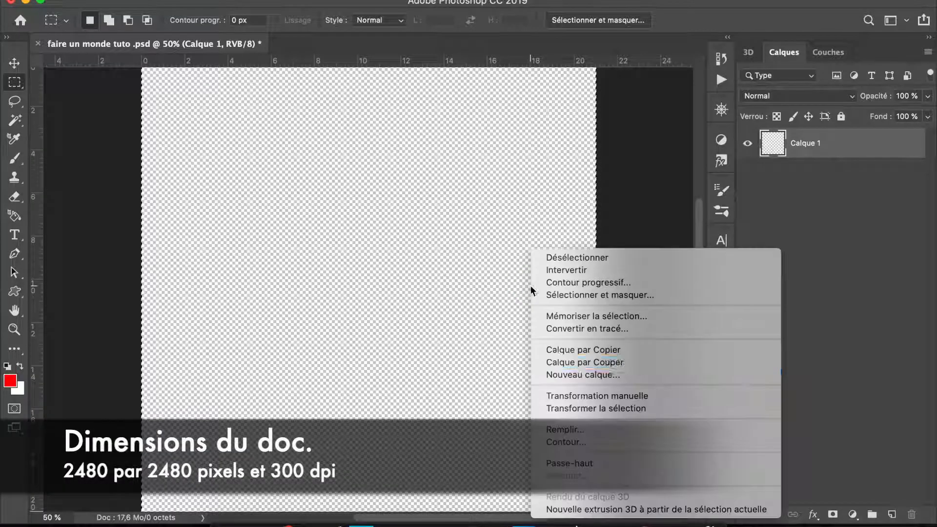
{"action": "left_click", "coordinate": [578, 431]}
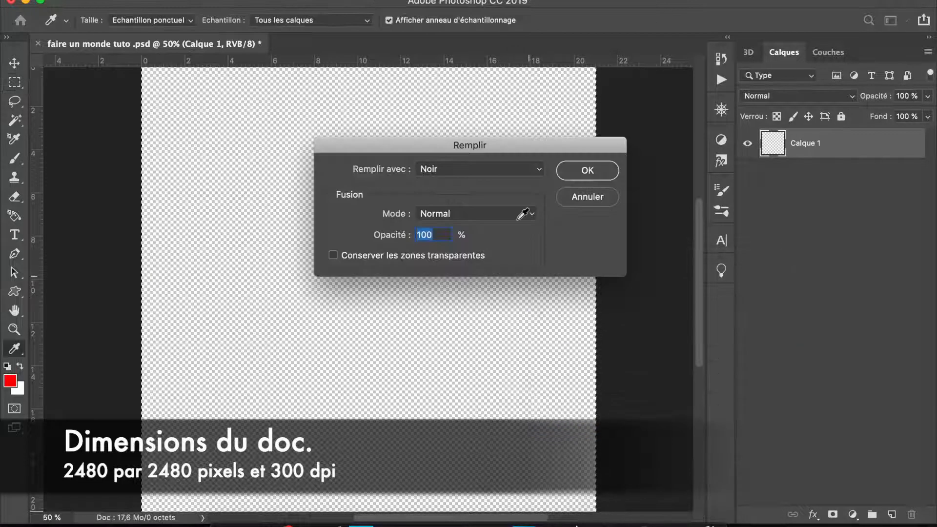
{"action": "left_click", "coordinate": [576, 175]}
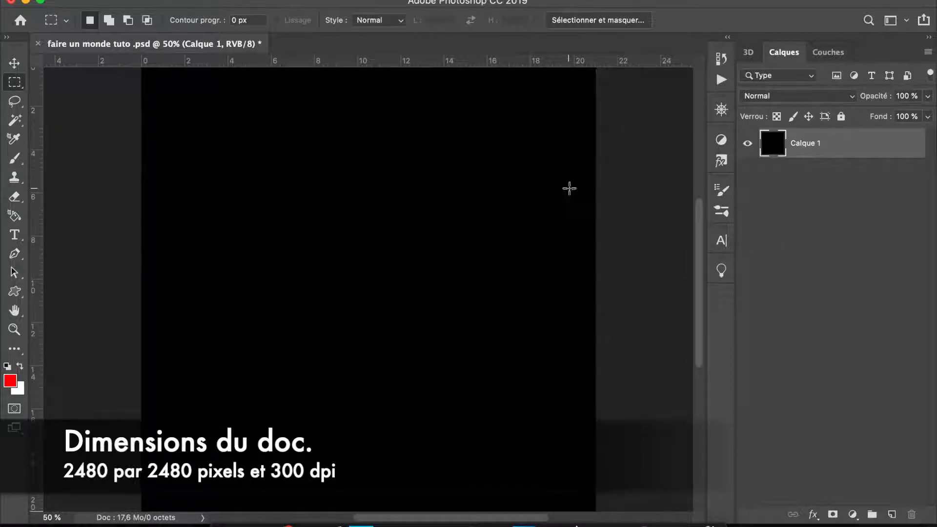
- Add 11.86% Gaussian monochromatic noise to the black layer
{"action": "left_click", "coordinate": [422, 5]}
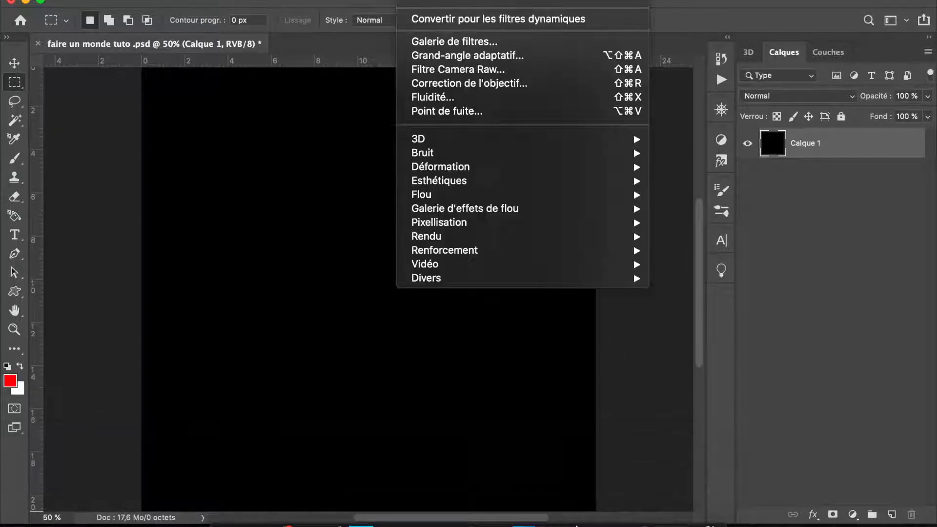
{"action": "mouse_move", "coordinate": [422, 152]}
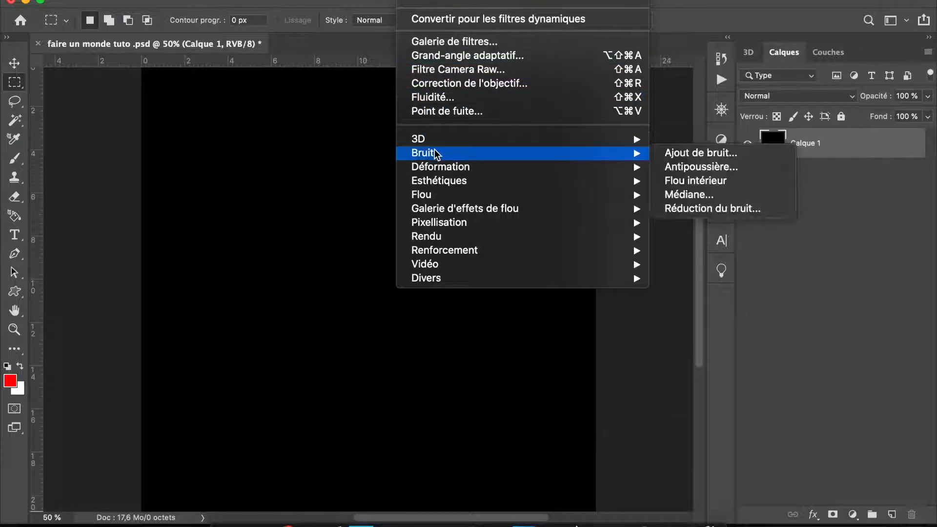
{"action": "left_click", "coordinate": [664, 153]}
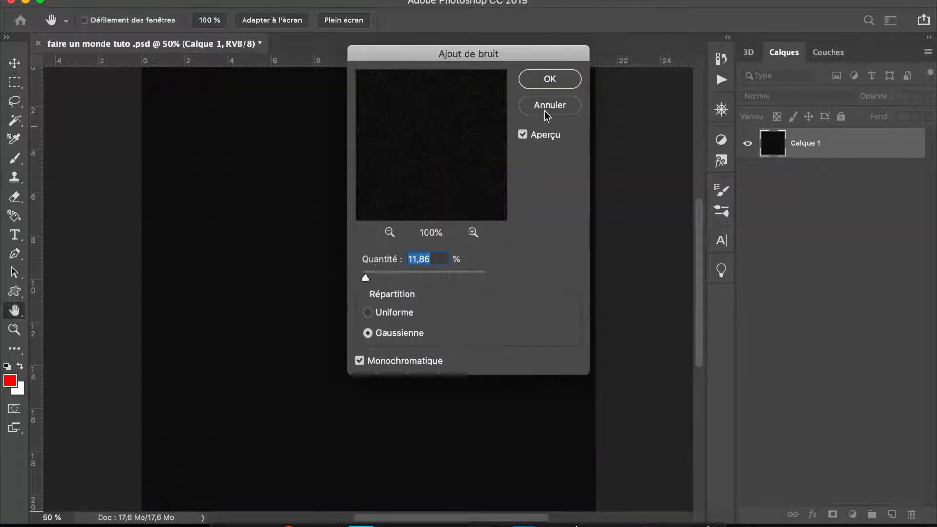
{"action": "left_click", "coordinate": [549, 79]}
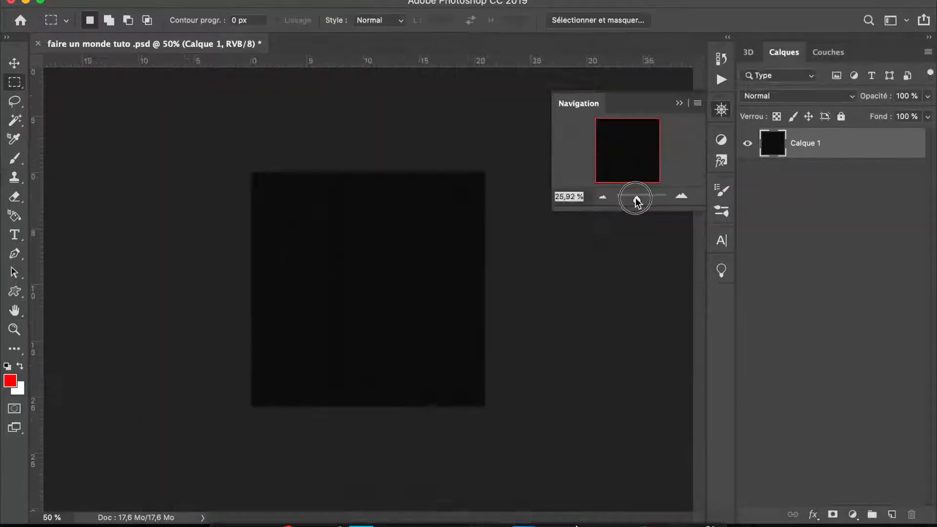
- Scale the noise layer proportionally to 1000% with Free Transform
{"action": "left_click_drag", "start_coordinate": [636, 197], "coordinate": [632, 198]}
{"action": "right_click", "coordinate": [391, 284]}
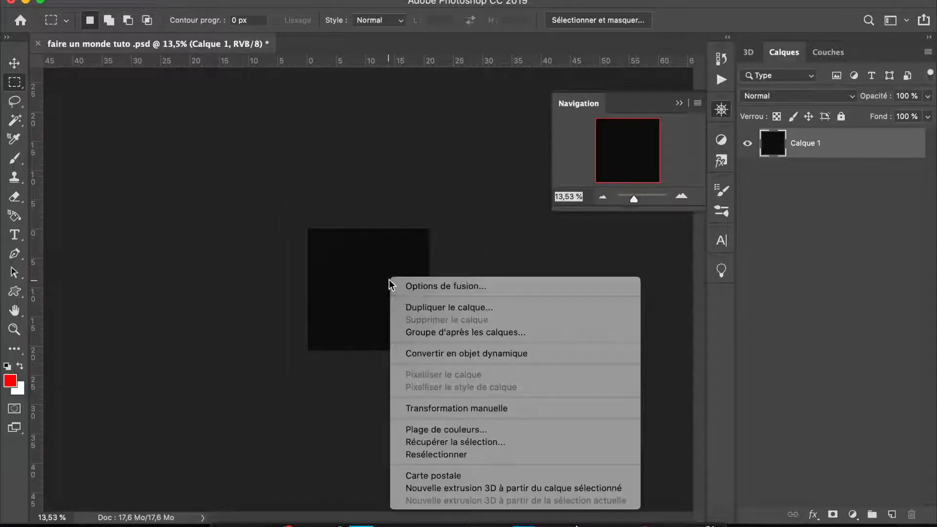
{"action": "left_click", "coordinate": [434, 409]}
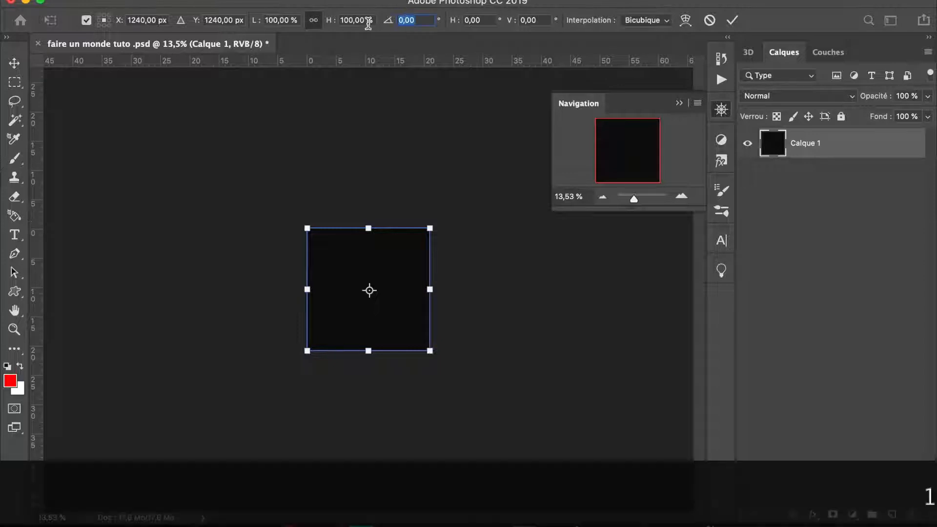
{"action": "left_click", "coordinate": [361, 20]}
{"action": "type", "text": "1000"}
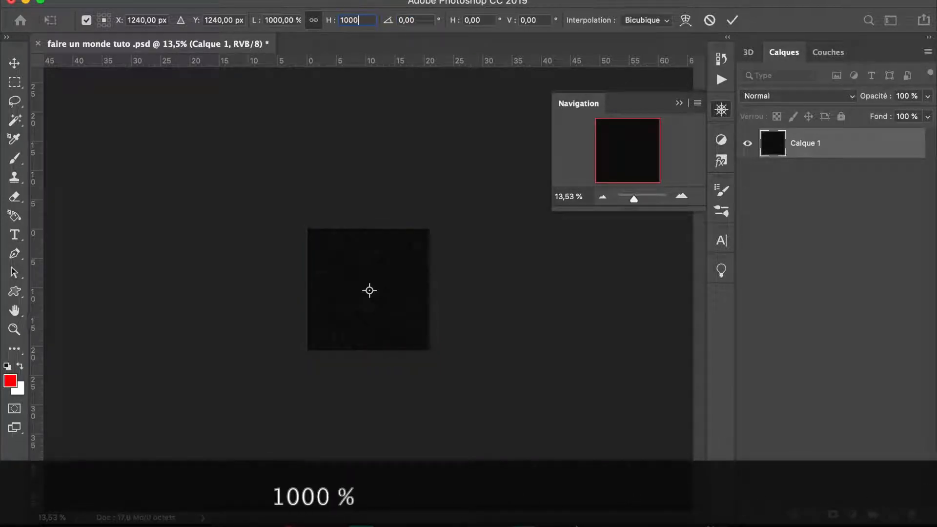
{"action": "left_click", "coordinate": [732, 20]}
- Select the whole canvas and cut that part of the enlarged noise to a new layer
{"action": "key", "text": "super+a"}
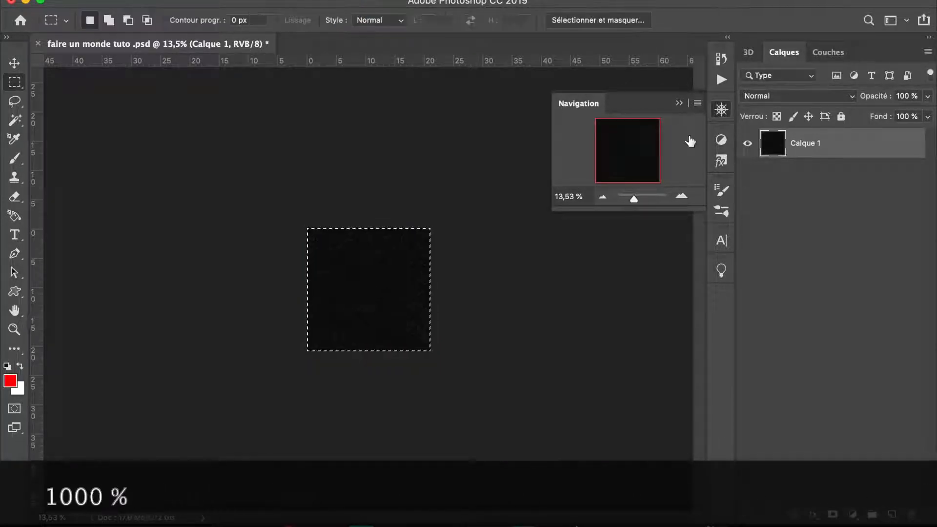
{"action": "right_click", "coordinate": [414, 279]}
{"action": "left_click", "coordinate": [466, 361]}
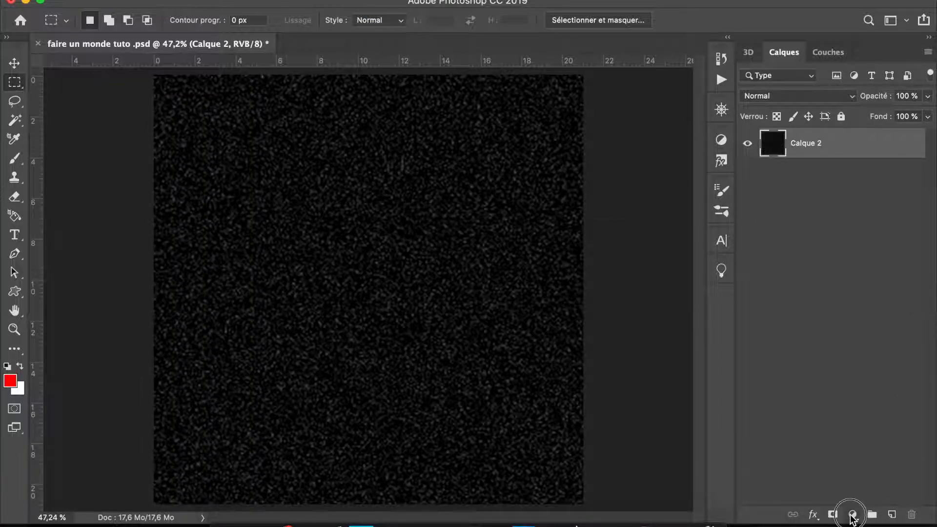
- Add an Exposure adjustment layer above the noise with exposure +3.99 and gamma correction 0.01
{"action": "left_click", "coordinate": [851, 515]}
{"action": "left_click", "coordinate": [809, 322]}
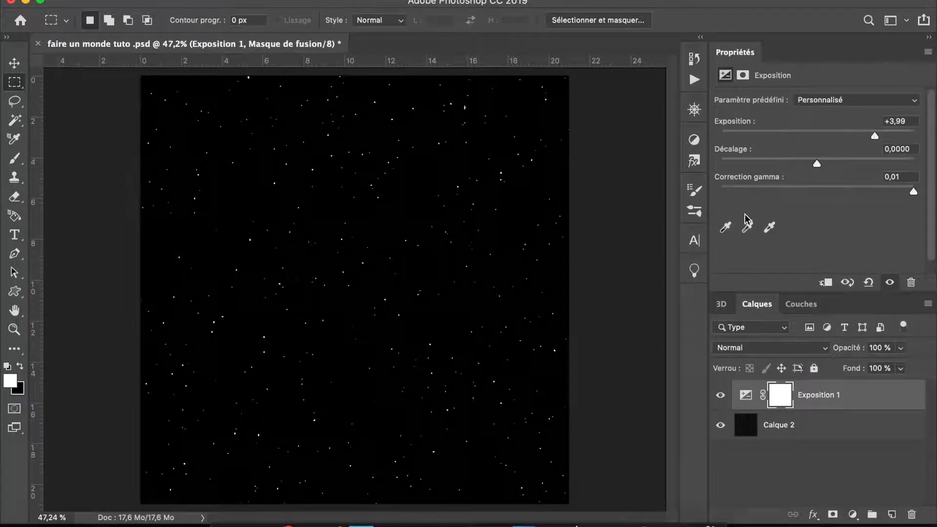
- Duplicate the noise layer and set the copy's blend mode to Densité couleur -
{"action": "left_click_drag", "start_coordinate": [784, 427], "coordinate": [892, 514]}
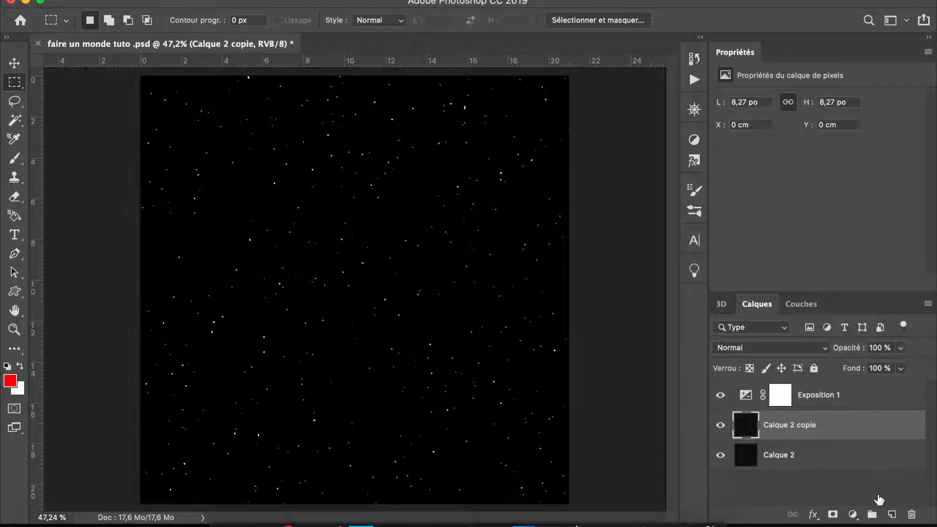
{"action": "left_click", "coordinate": [759, 347]}
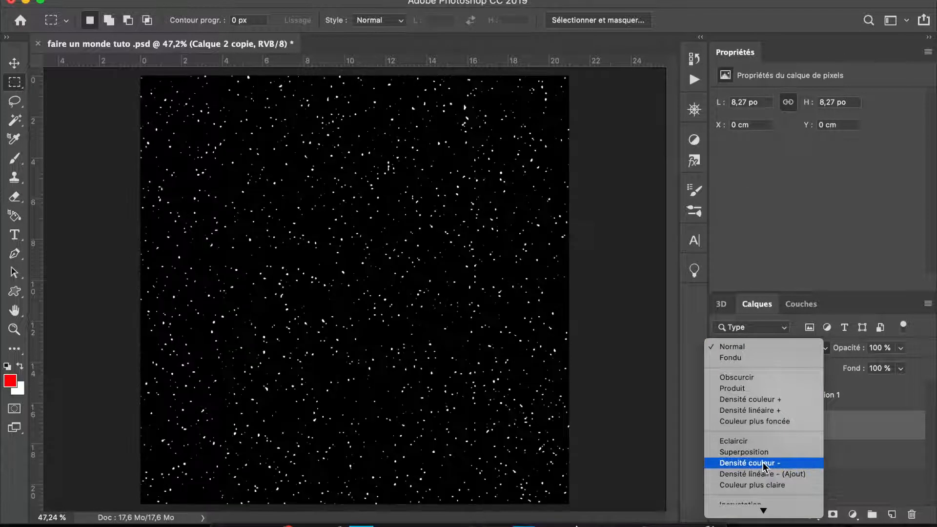
{"action": "left_click", "coordinate": [763, 462]}
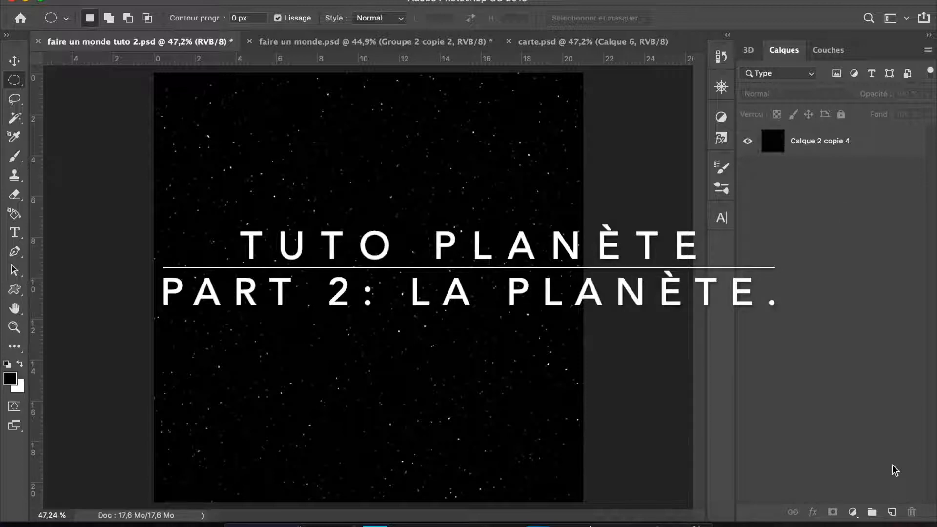
- Add a new layer above the starfield and place a fixed-size 2000 by 2000 px circular selection around the canvas centre
{"action": "left_click", "coordinate": [891, 512]}
{"action": "left_click", "coordinate": [379, 18]}
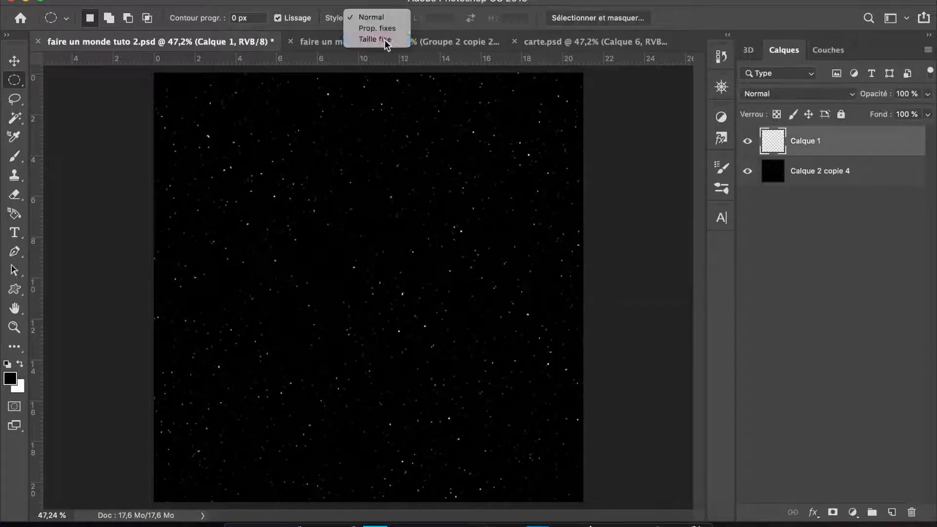
{"action": "left_click", "coordinate": [385, 40]}
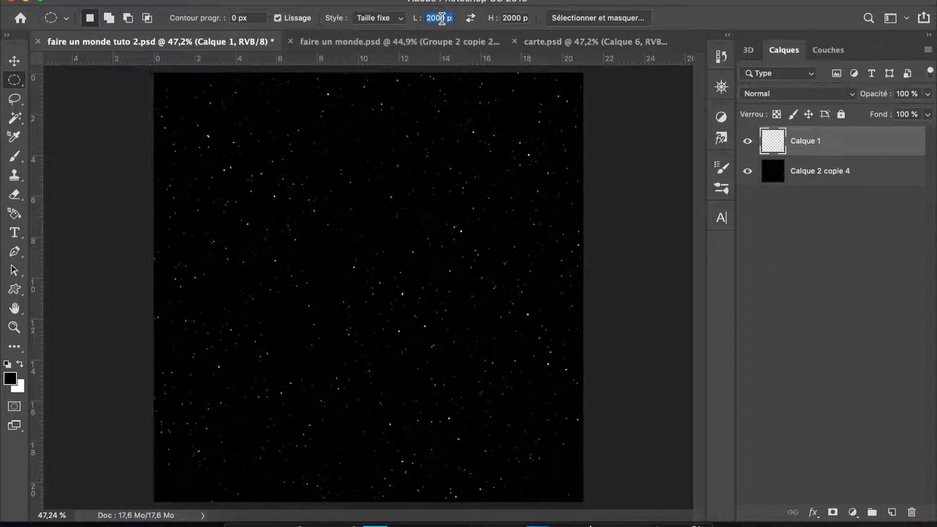
{"action": "left_click", "coordinate": [508, 18]}
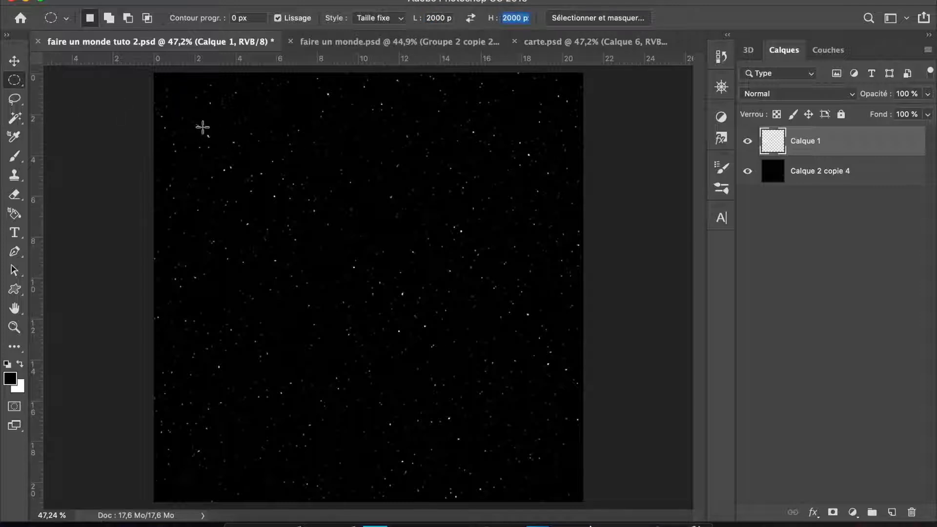
{"action": "left_click", "coordinate": [208, 124]}
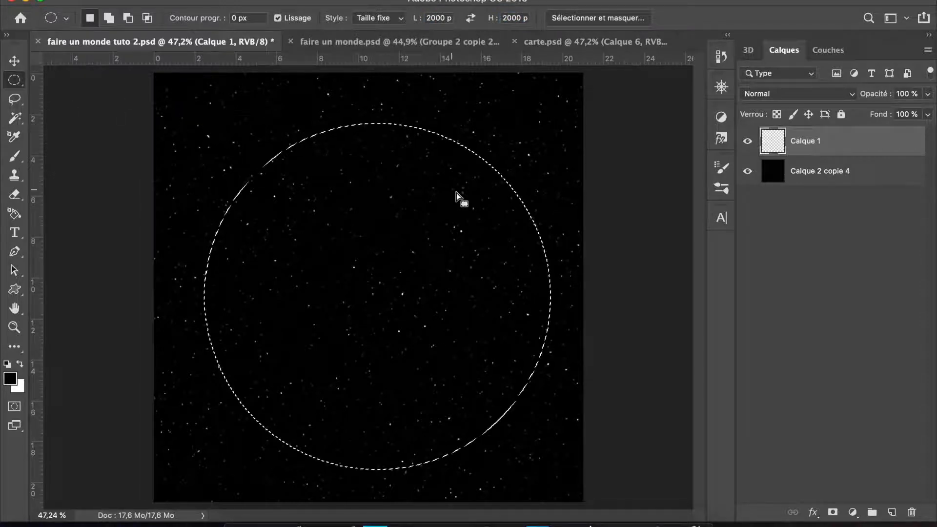
- Fill the circular selection with the blue colour 006699 at 100% opacity
{"action": "right_click", "coordinate": [455, 193]}
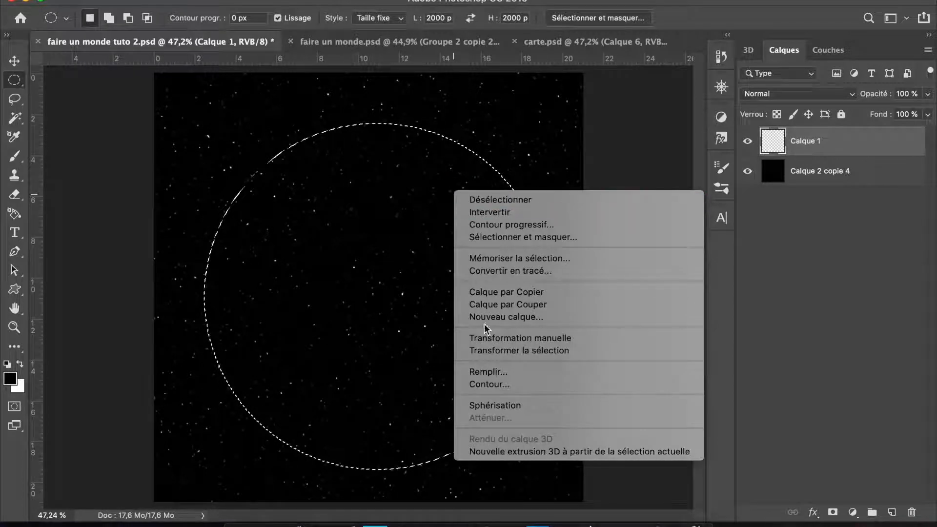
{"action": "left_click", "coordinate": [502, 374]}
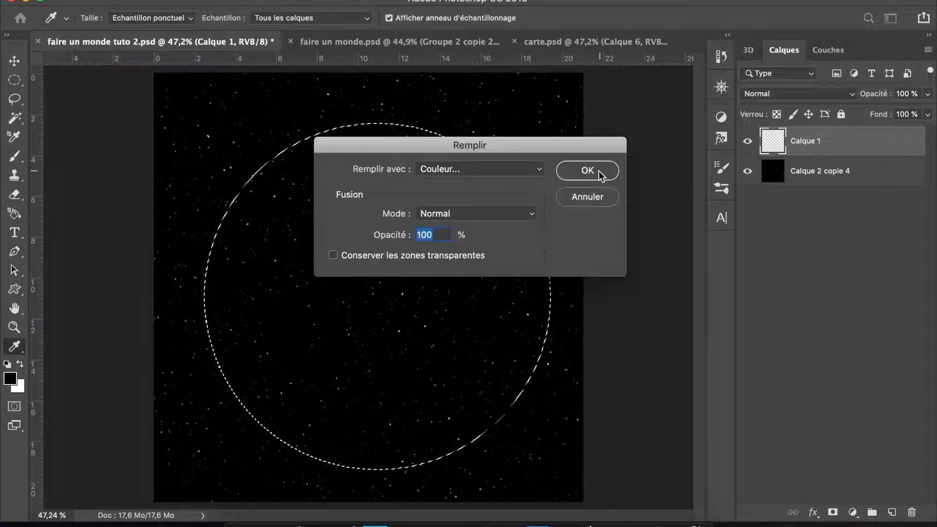
{"action": "left_click", "coordinate": [515, 170]}
{"action": "left_click", "coordinate": [485, 168]}
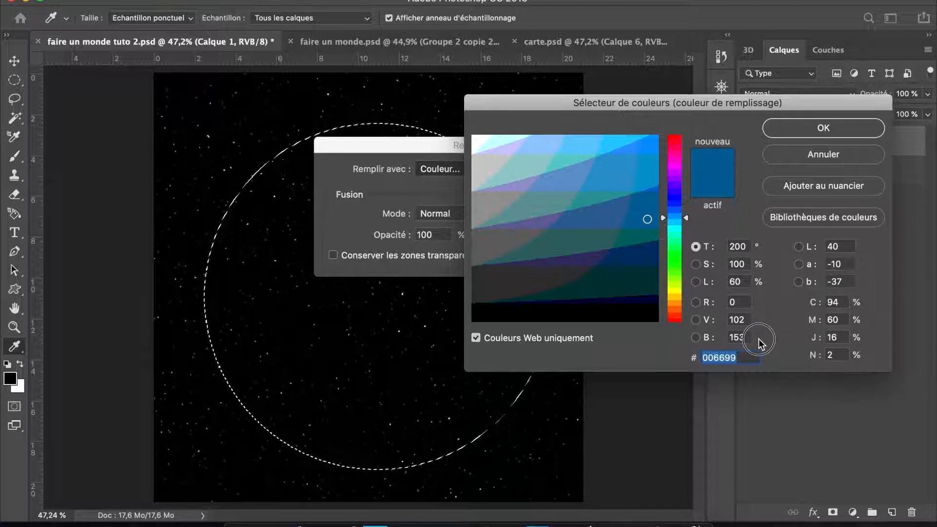
{"action": "left_click", "coordinate": [814, 134]}
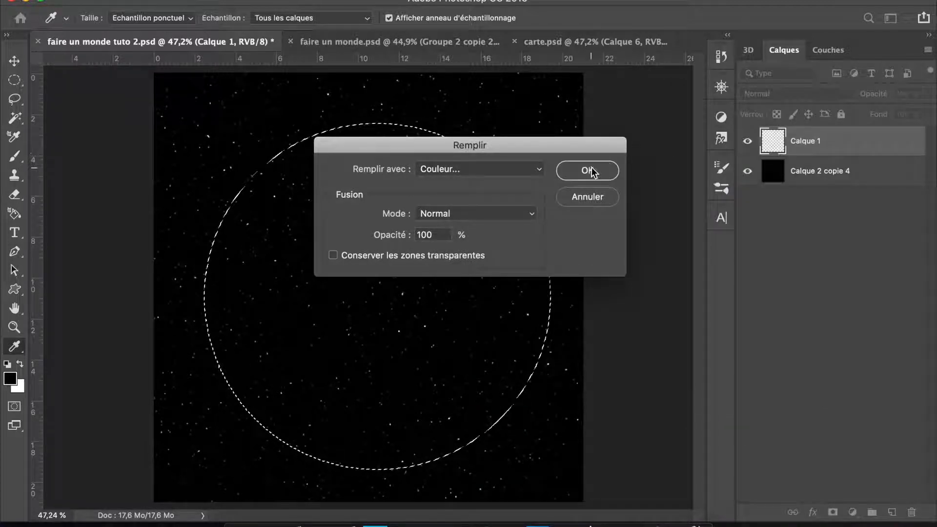
{"action": "left_click", "coordinate": [592, 170]}
- Deselect the circle and set the elliptical marquee style back to Normal
{"action": "right_click", "coordinate": [423, 133]}
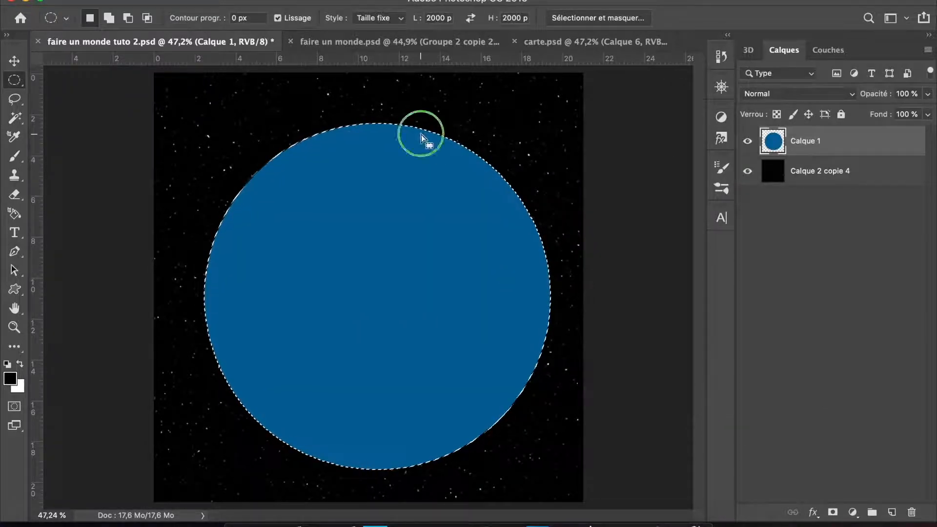
{"action": "left_click", "coordinate": [454, 142]}
{"action": "left_click", "coordinate": [378, 18]}
{"action": "left_click", "coordinate": [373, 22]}
- Paste the copied layer style onto the blue circle's layer
{"action": "double_click", "coordinate": [863, 148]}
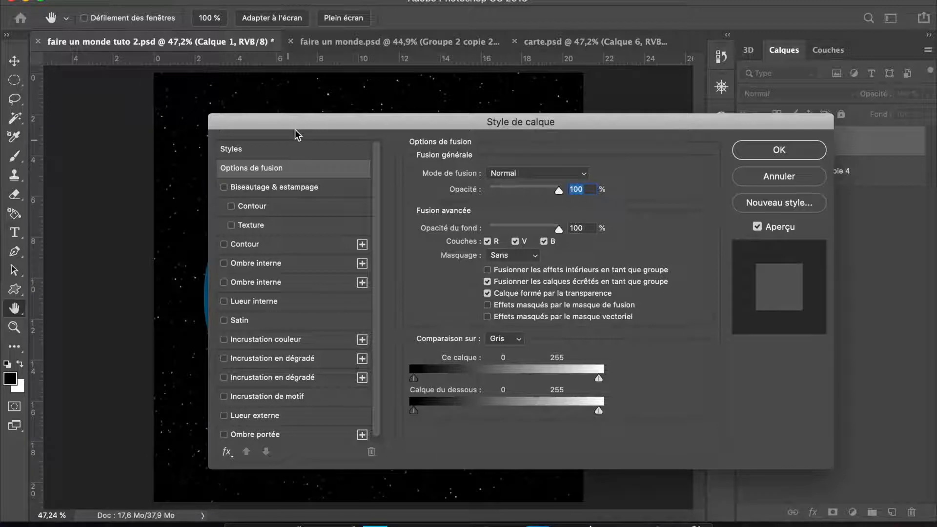
{"action": "key", "text": "Escape"}
{"action": "right_click", "coordinate": [862, 145]}
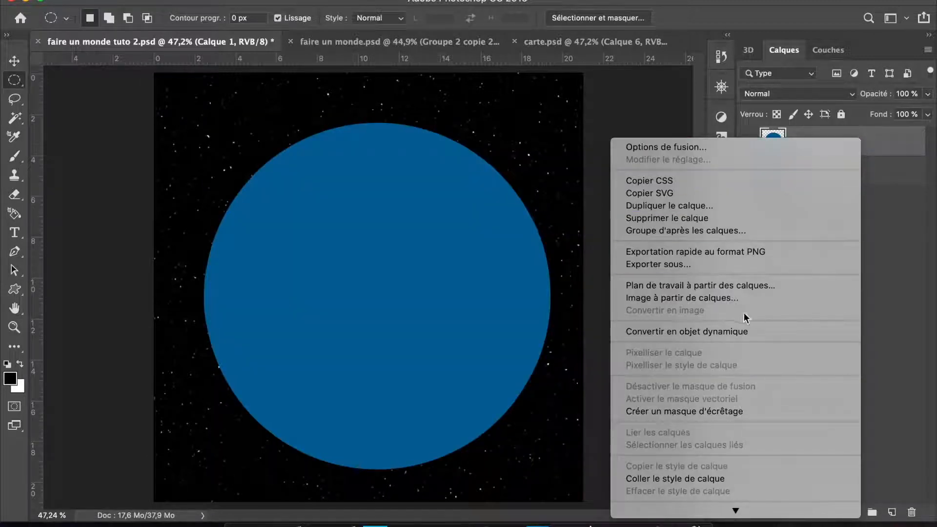
{"action": "left_click", "coordinate": [679, 479]}
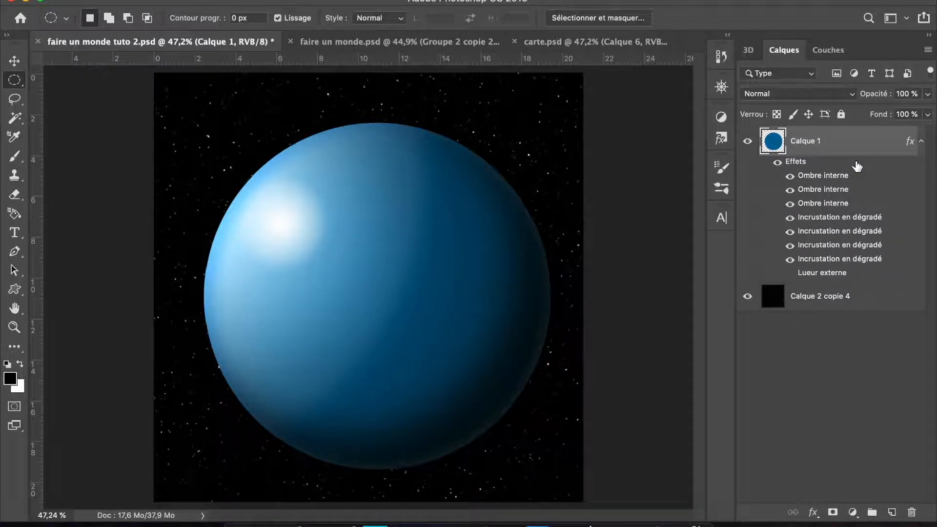
- Examine the settings of the planet layer's three inner shadow effects one at a time
{"action": "double_click", "coordinate": [859, 145]}
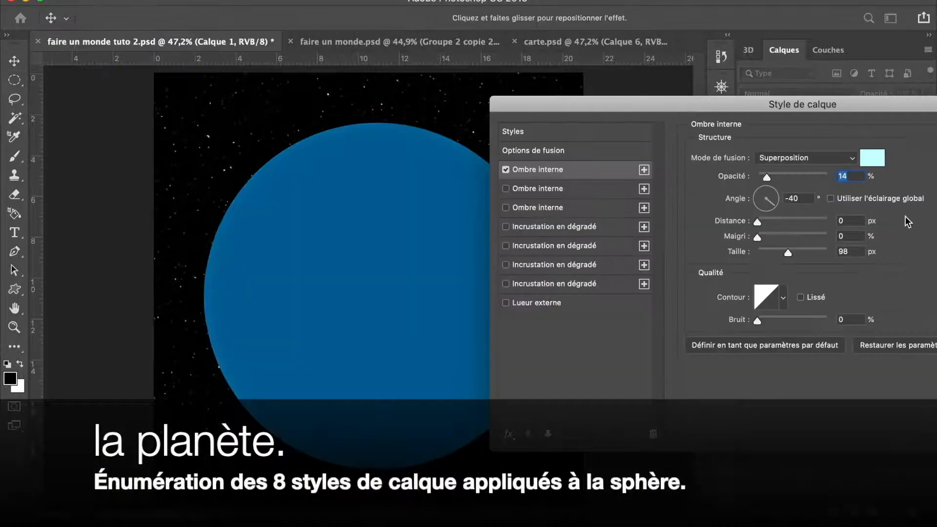
{"action": "left_click", "coordinate": [506, 169]}
{"action": "left_click", "coordinate": [505, 189]}
{"action": "left_click", "coordinate": [505, 189]}
{"action": "left_click", "coordinate": [506, 208]}
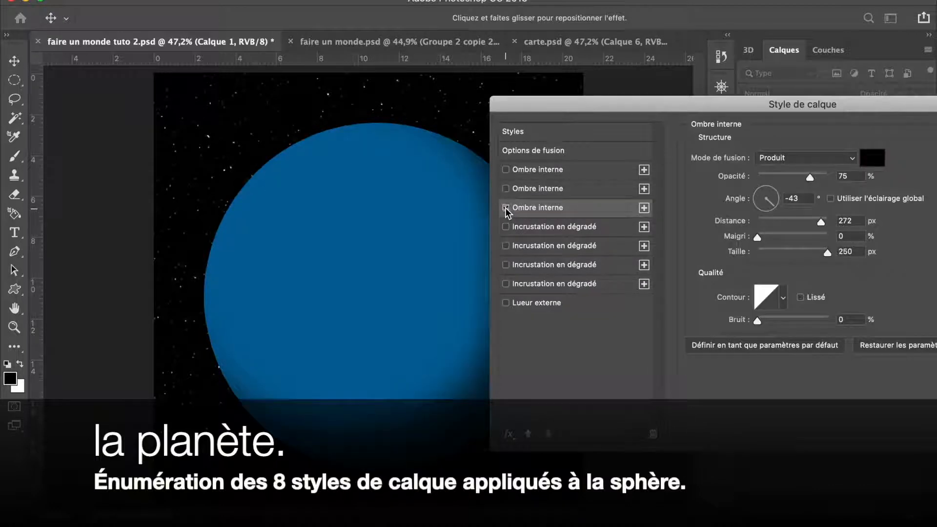
{"action": "left_click", "coordinate": [506, 208]}
- Examine the settings of the planet layer's four gradient overlays and its outer glow one at a time
{"action": "left_click", "coordinate": [507, 227]}
{"action": "left_click", "coordinate": [510, 226]}
{"action": "left_click", "coordinate": [526, 246]}
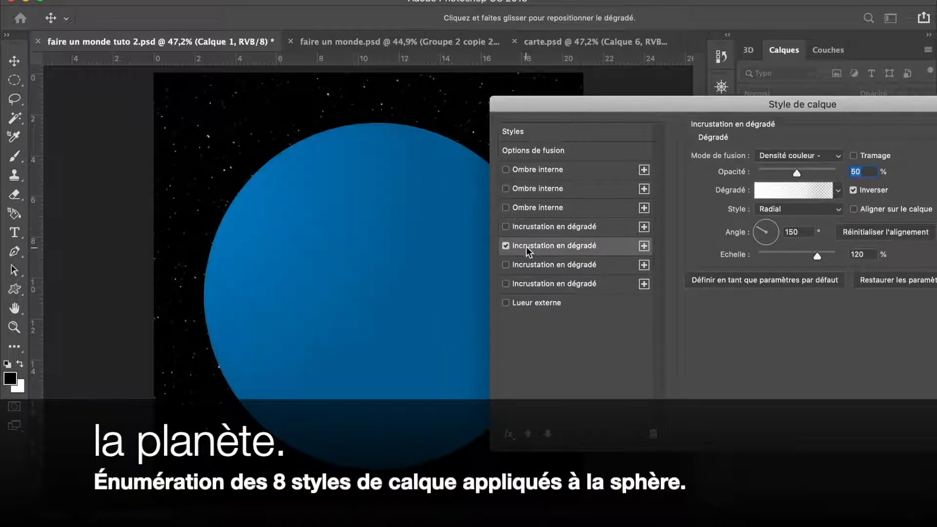
{"action": "left_click", "coordinate": [527, 246]}
{"action": "left_click", "coordinate": [530, 265]}
{"action": "left_click", "coordinate": [530, 264]}
{"action": "left_click", "coordinate": [530, 283]}
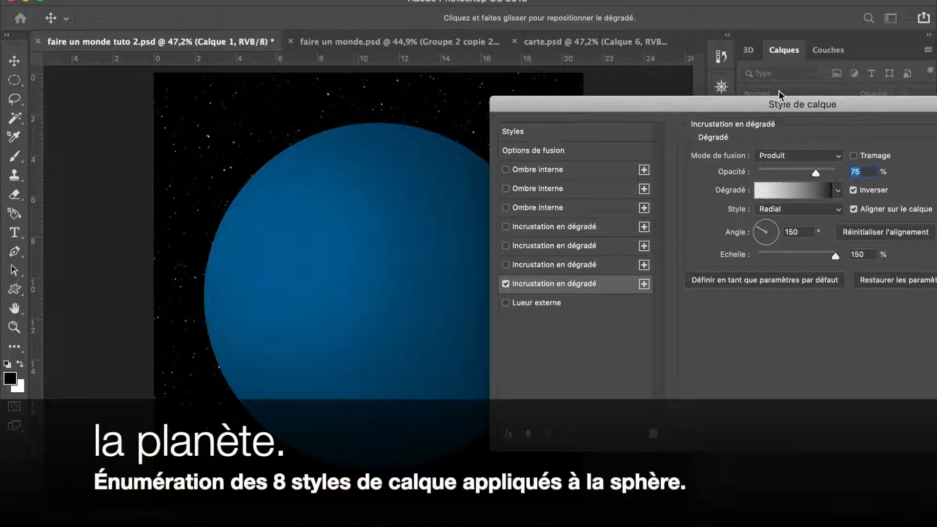
{"action": "left_click", "coordinate": [561, 283]}
{"action": "left_click", "coordinate": [561, 303]}
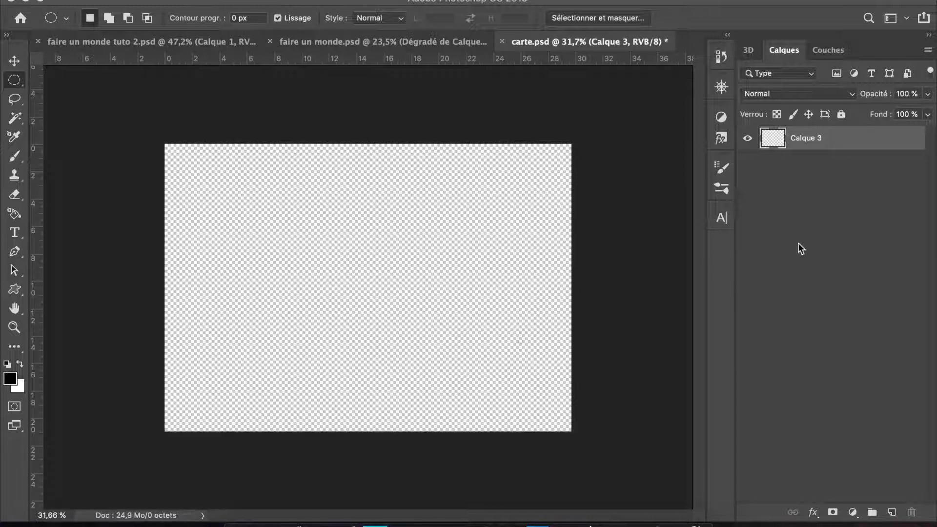
- Add a new layer in carte.psd and render Clouds on it
{"action": "left_click", "coordinate": [892, 512]}
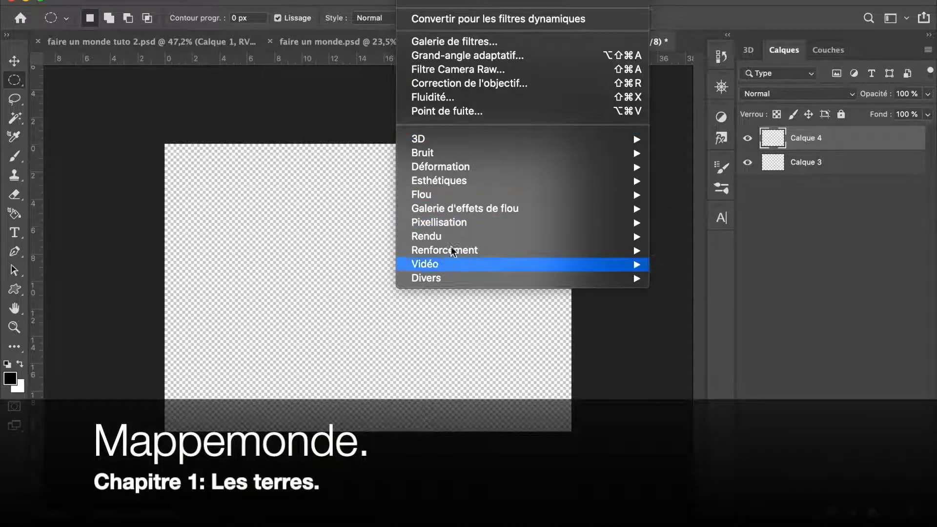
{"action": "mouse_move", "coordinate": [493, 239]}
{"action": "left_click", "coordinate": [704, 333]}
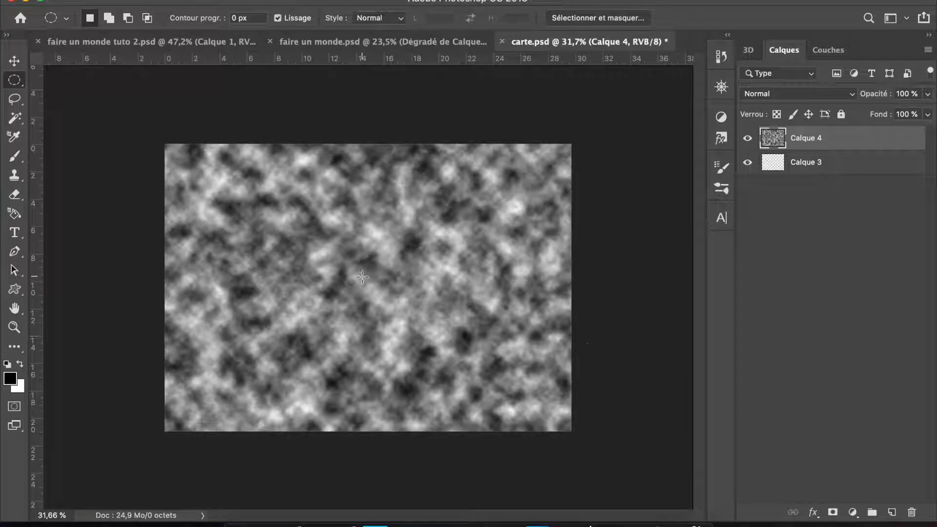
- Select the light areas of the clouds on Calque 4 with Color Range, sampling a light grey at a tolerance of 104
{"action": "key", "text": "w"}
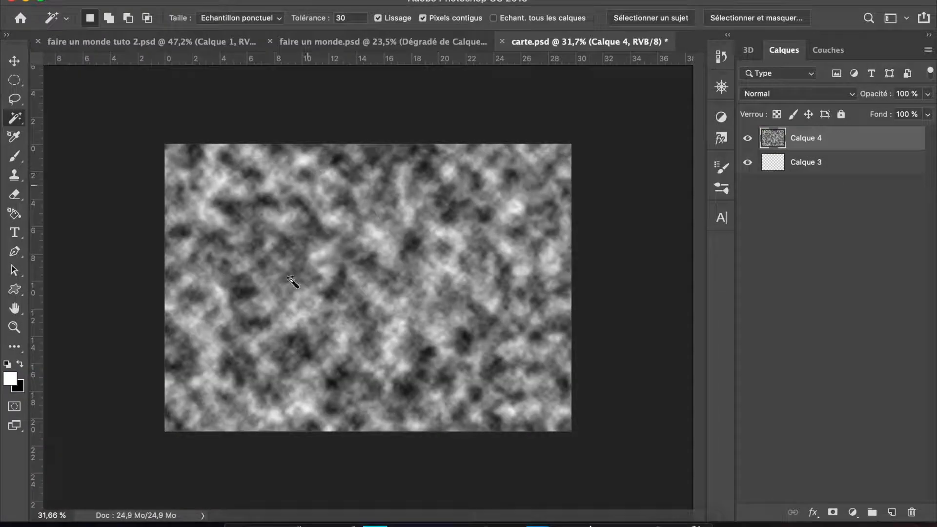
{"action": "left_click", "coordinate": [352, 1]}
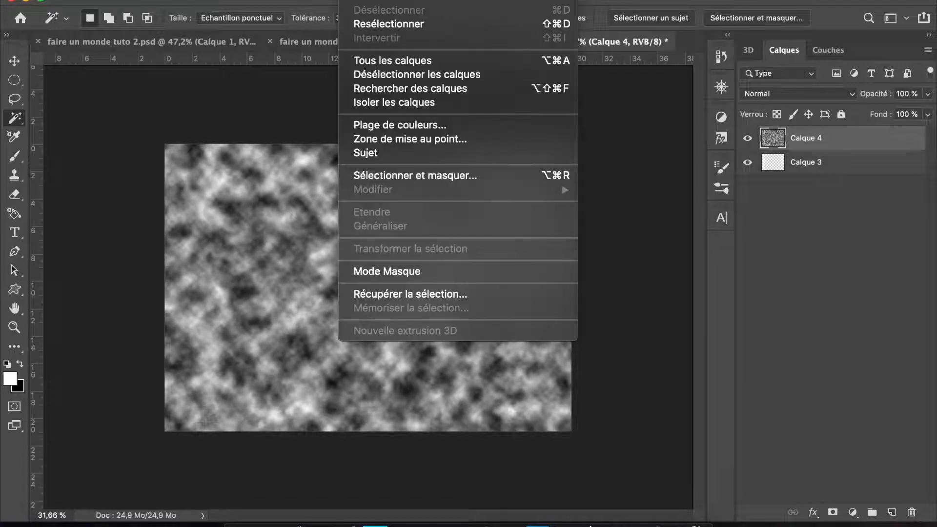
{"action": "left_click", "coordinate": [403, 124]}
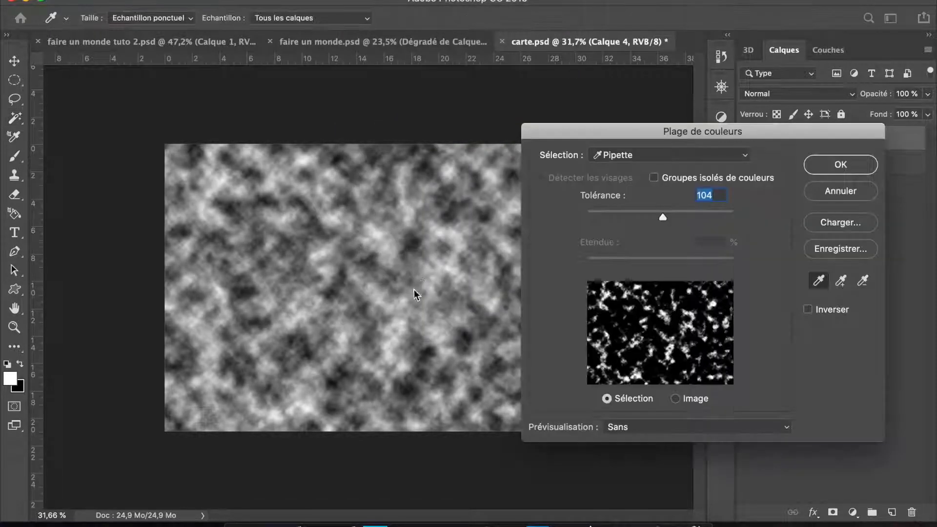
{"action": "left_click", "coordinate": [346, 334]}
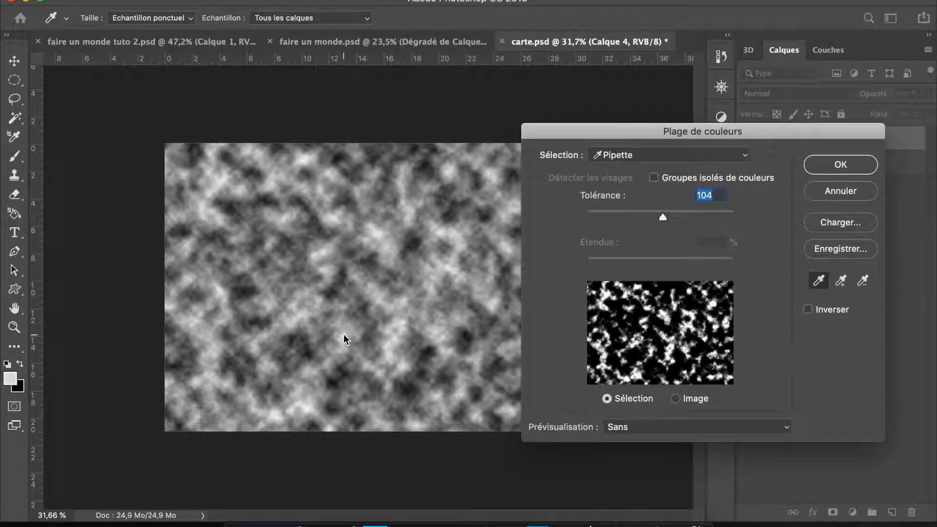
{"action": "left_click", "coordinate": [832, 164]}
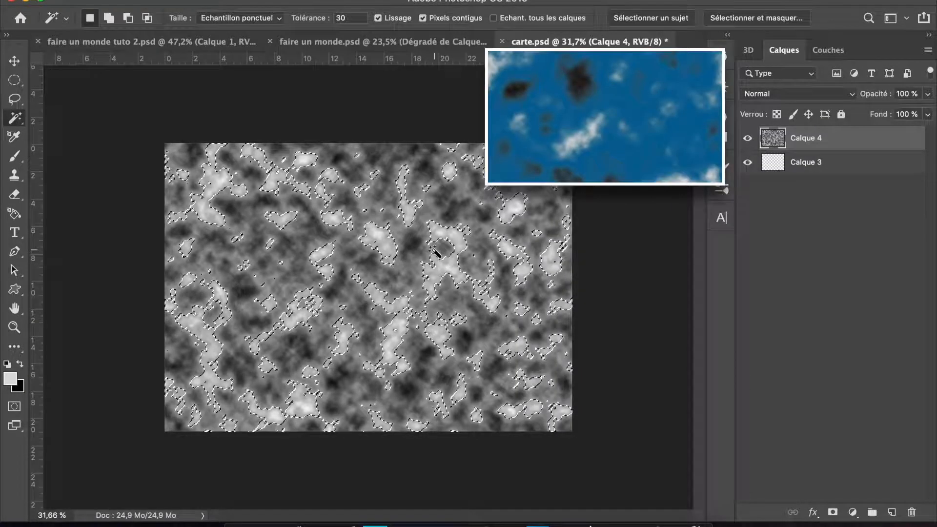
- Cut the selected light areas to a new layer and delete the remaining clouds layer, Calque 4
{"action": "right_click", "coordinate": [435, 249]}
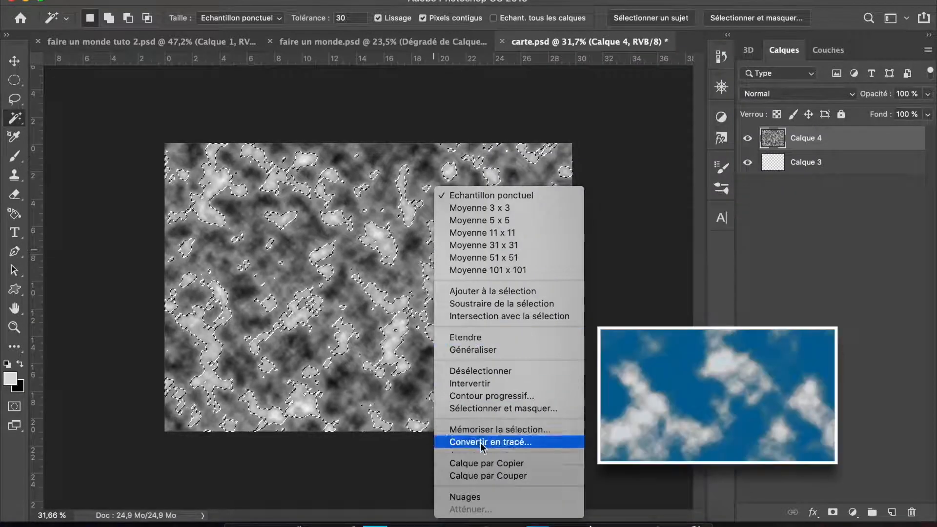
{"action": "left_click", "coordinate": [491, 476]}
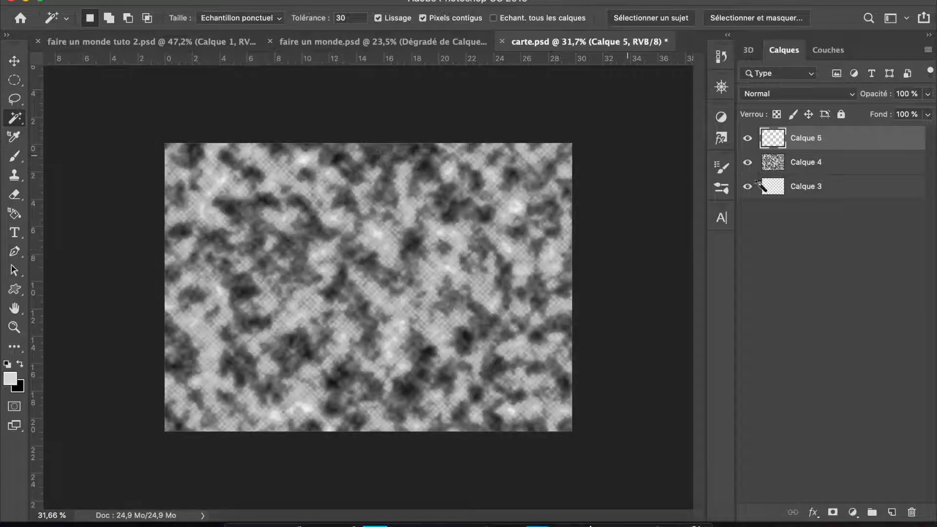
{"action": "left_click_drag", "start_coordinate": [837, 167], "coordinate": [911, 511]}
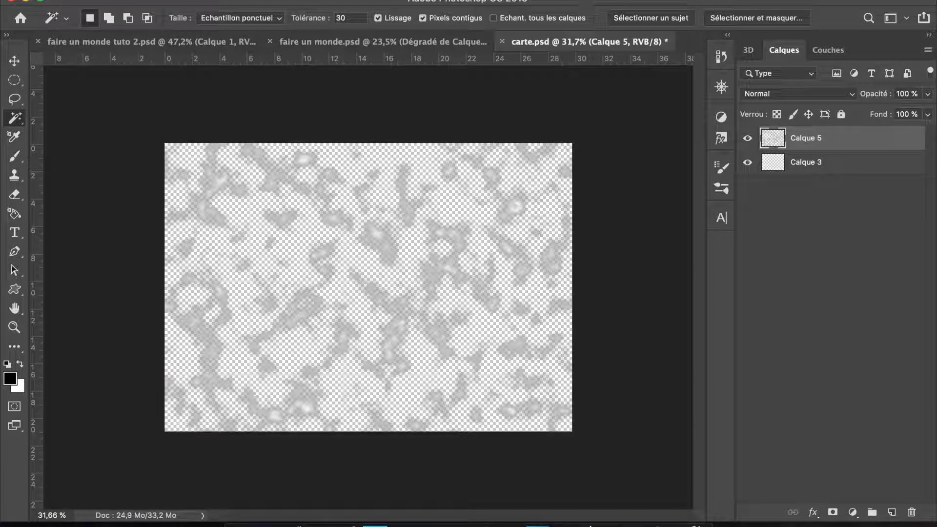
- Apply the Bas Relief filter to Calque 5 with detail 15, smoothness 2 and light from the bottom right
{"action": "left_click", "coordinate": [412, 1]}
{"action": "left_click", "coordinate": [477, 45]}
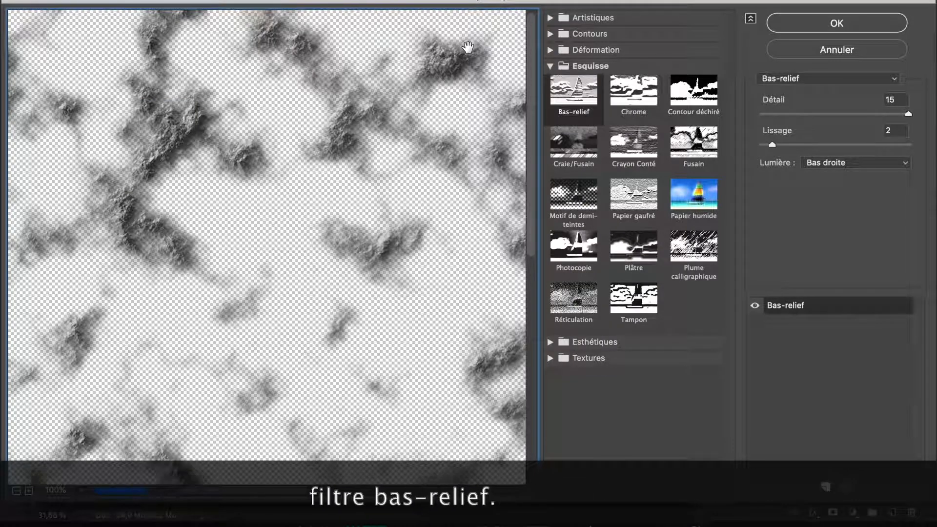
{"action": "left_click", "coordinate": [837, 23]}
- Fill the empty layer Calque 3 with the blue 006699 at 100% opacity and deselect
{"action": "right_click", "coordinate": [450, 250]}
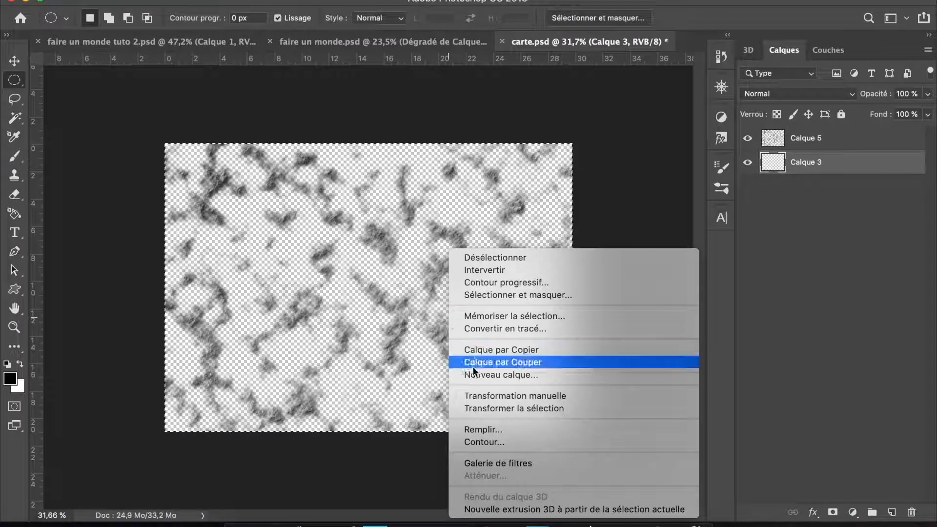
{"action": "left_click", "coordinate": [481, 430]}
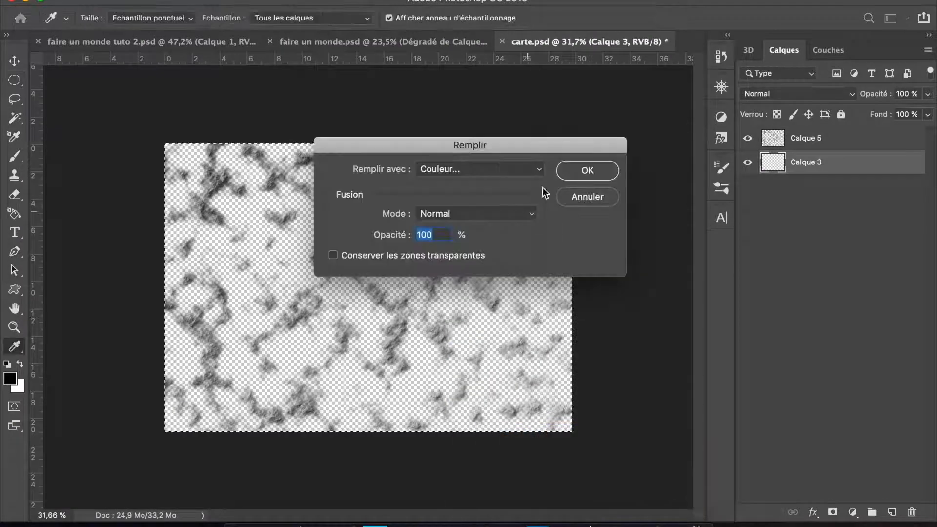
{"action": "left_click", "coordinate": [540, 170]}
{"action": "left_click", "coordinate": [518, 168]}
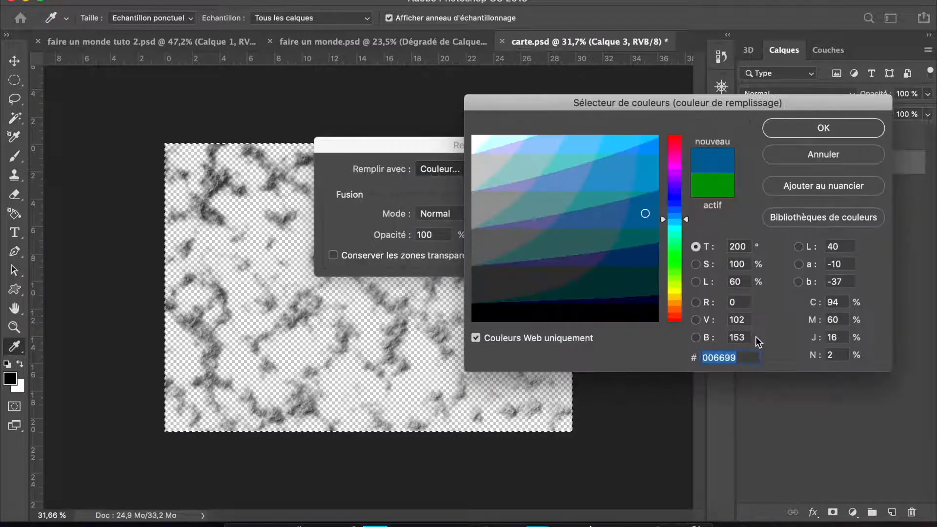
{"action": "left_click", "coordinate": [810, 129]}
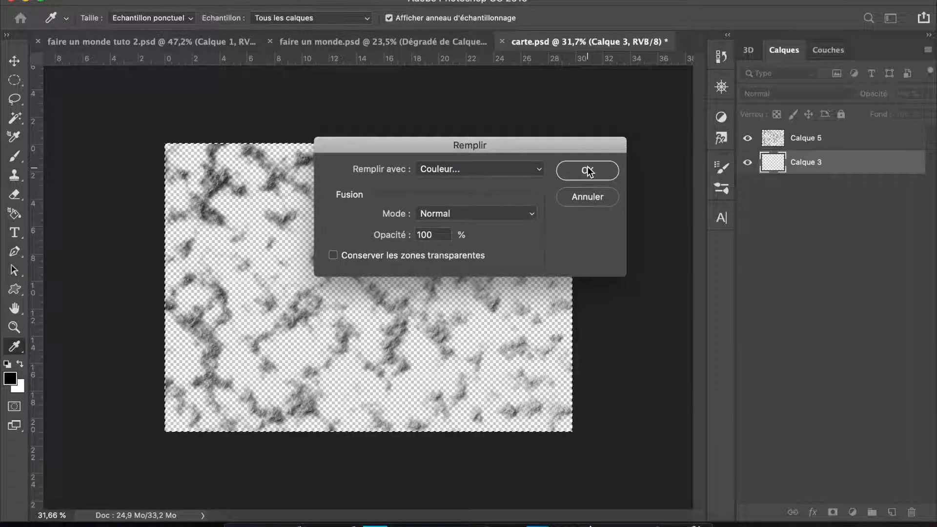
{"action": "left_click", "coordinate": [587, 169]}
{"action": "key", "text": "super+d"}
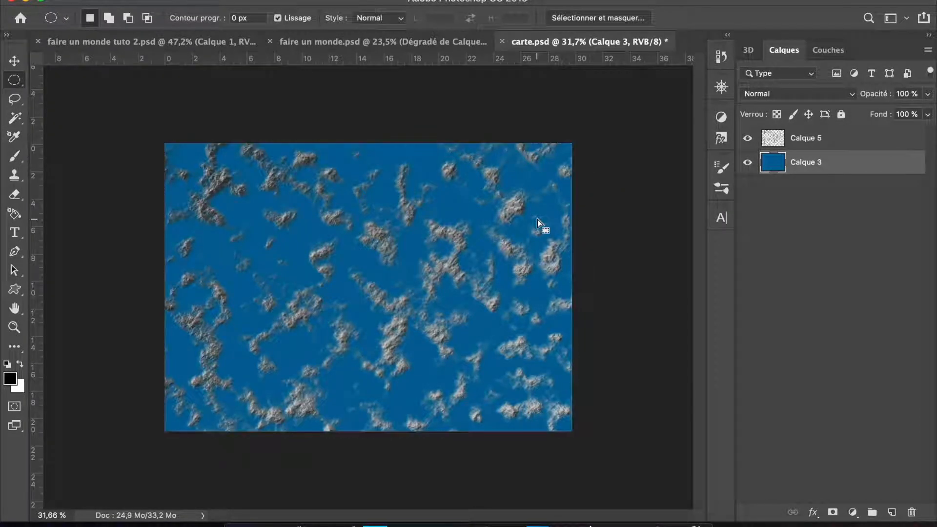
- Group the relief layer Calque 5 with the blue layer Calque 3 and duplicate the group
{"action": "left_click", "coordinate": [722, 86]}
{"action": "left_click_drag", "start_coordinate": [640, 174], "coordinate": [649, 177]}
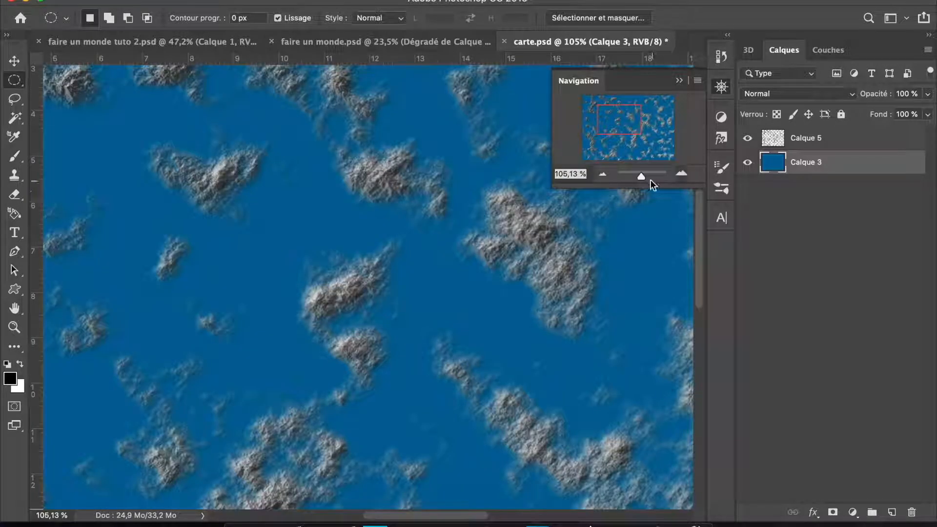
{"action": "left_click_drag", "start_coordinate": [503, 232], "coordinate": [465, 146]}
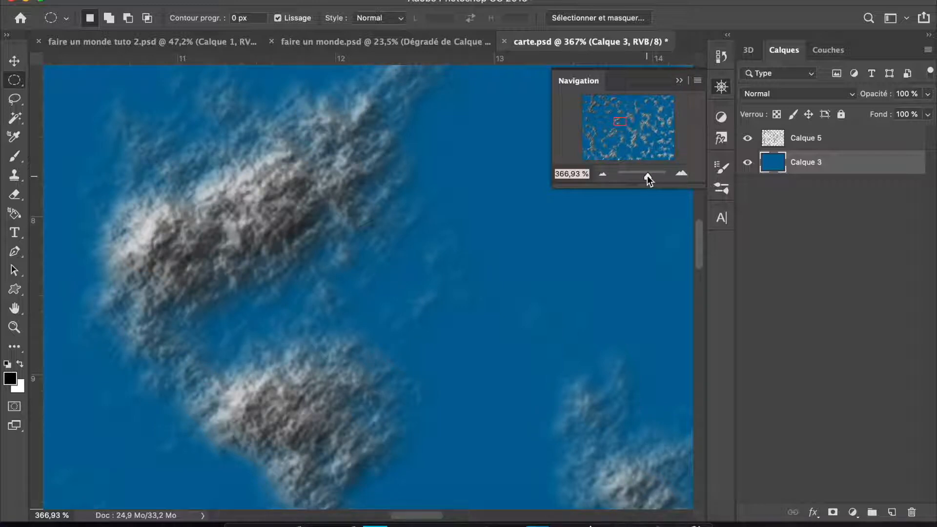
{"action": "left_click_drag", "start_coordinate": [647, 175], "coordinate": [642, 176]}
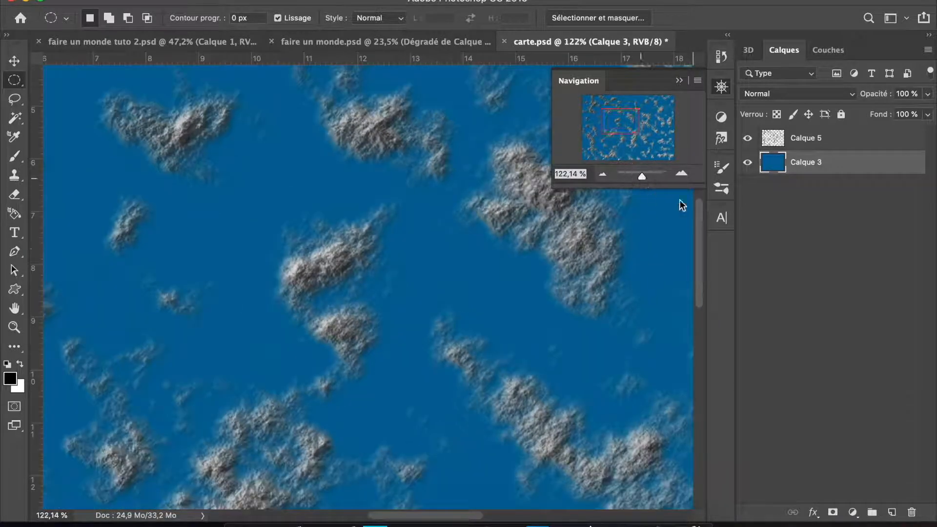
{"action": "left_click", "coordinate": [862, 142], "text": "shift"}
{"action": "left_click_drag", "start_coordinate": [849, 145], "coordinate": [872, 511]}
{"action": "left_click", "coordinate": [835, 135]}
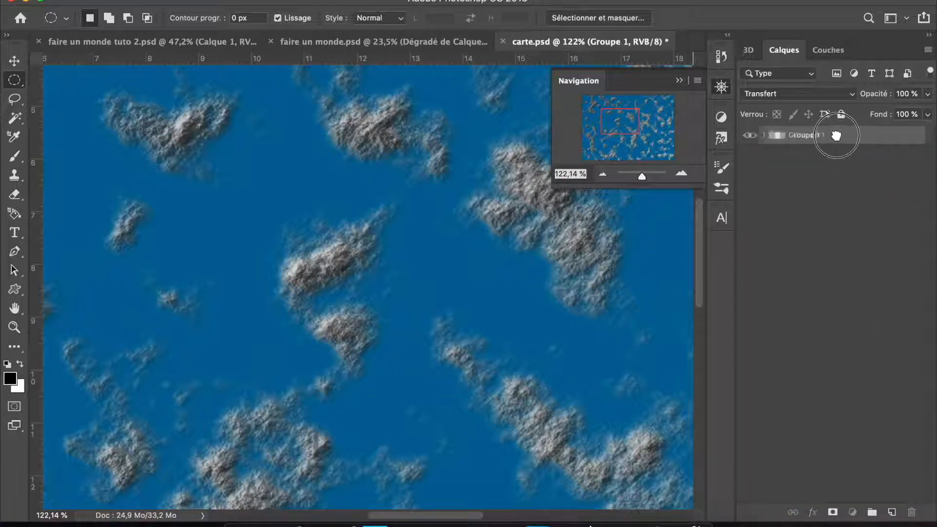
{"action": "left_click", "coordinate": [763, 136]}
{"action": "left_click", "coordinate": [764, 137]}
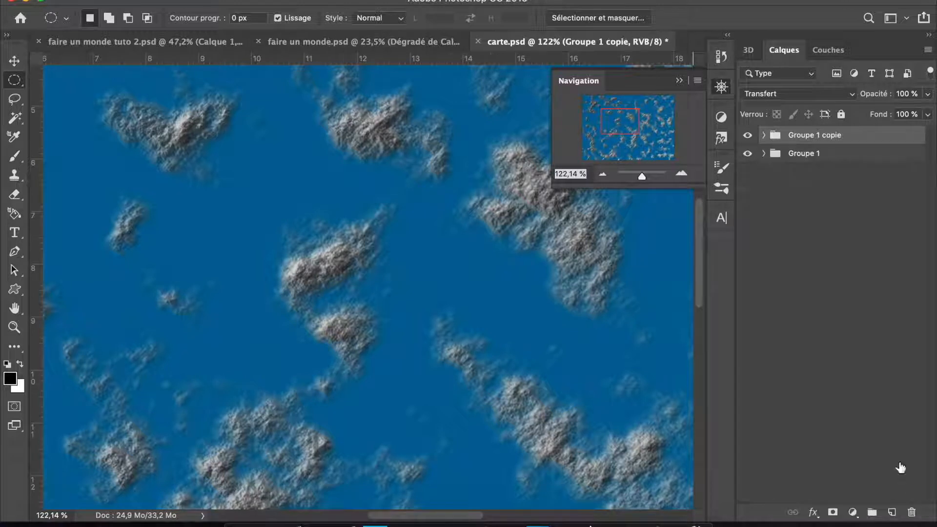
- Merge the duplicated group, Groupe 1 copie, into a single layer
{"action": "right_click", "coordinate": [825, 138]}
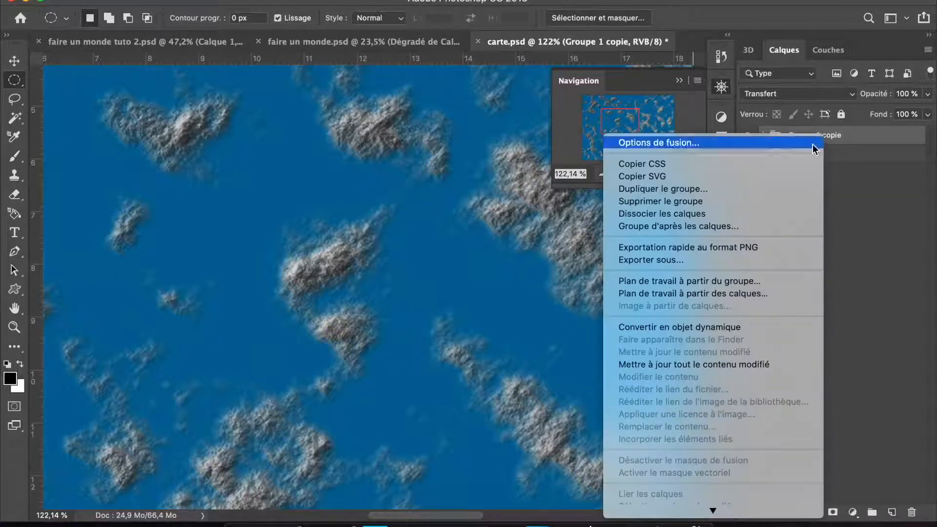
{"action": "scroll", "coordinate": [707, 390], "scroll_direction": "down", "scroll_amount": 3}
{"action": "scroll", "coordinate": [724, 441], "scroll_direction": "down", "scroll_amount": 3}
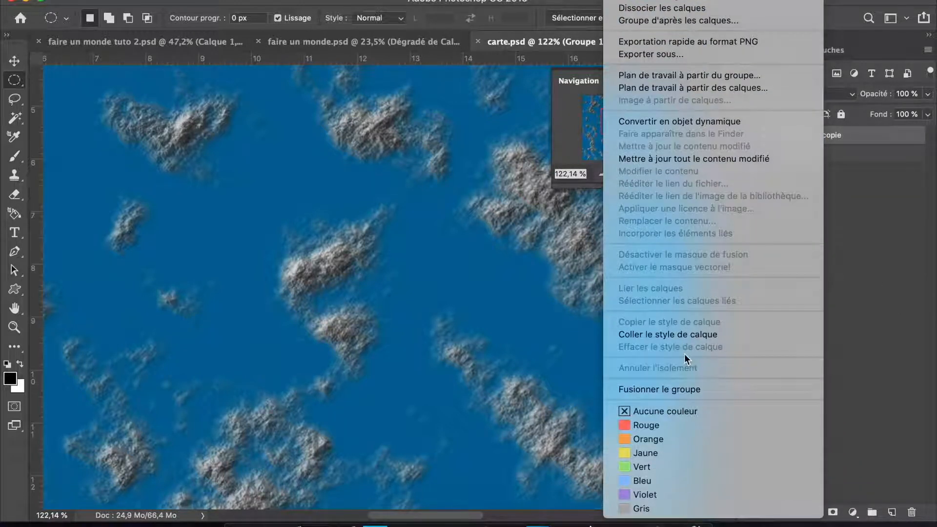
{"action": "left_click", "coordinate": [679, 390]}
- Select the blue sea on the merged copy with the Magic Wand at tolerance 30 and extend the selection to all similar pixels
{"action": "key", "text": "w"}
{"action": "left_click", "coordinate": [282, 139]}
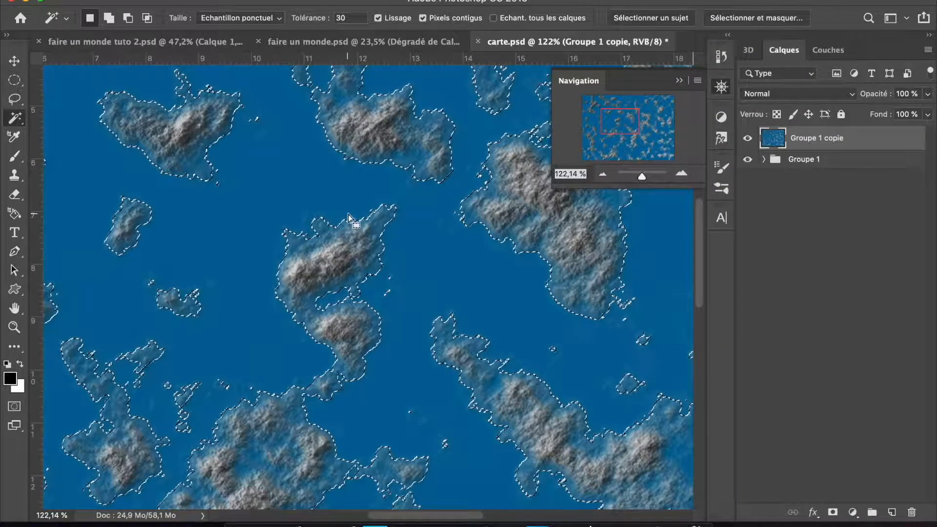
{"action": "left_click_drag", "start_coordinate": [486, 384], "coordinate": [317, 217]}
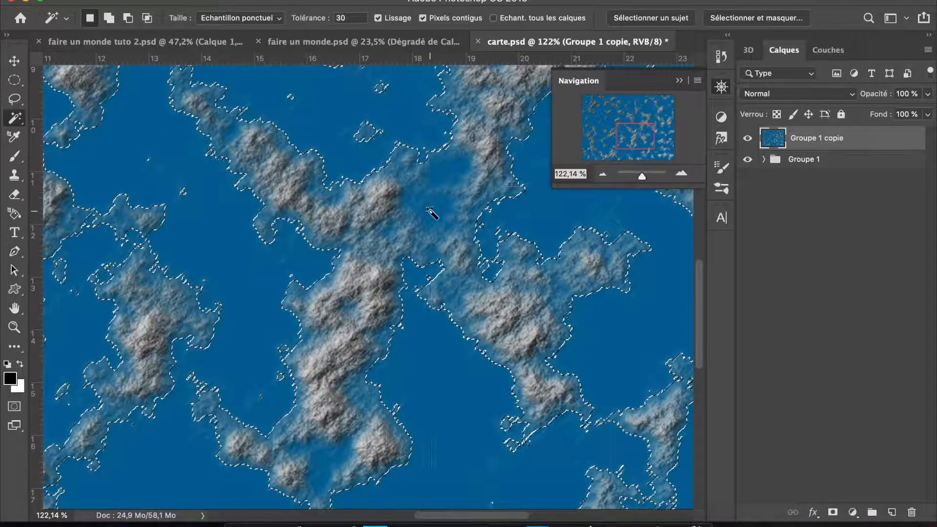
{"action": "right_click", "coordinate": [432, 187]}
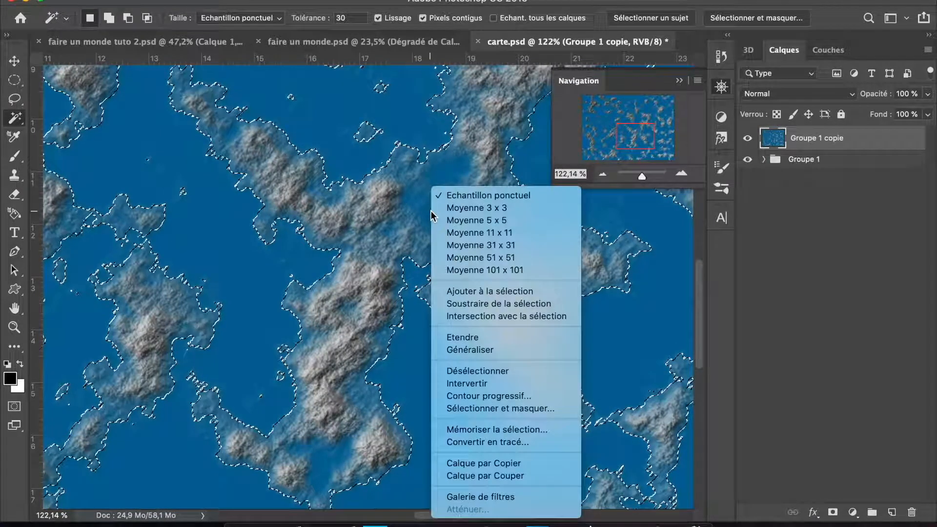
{"action": "left_click", "coordinate": [466, 350]}
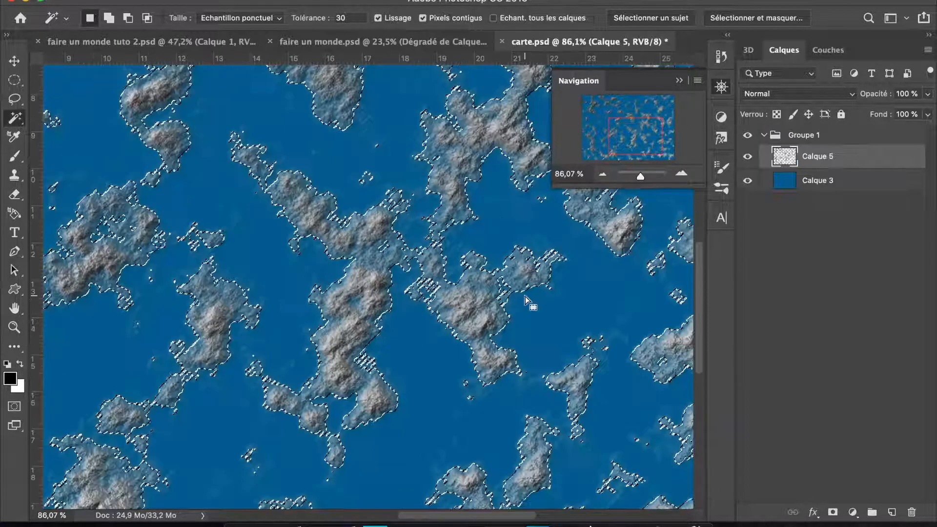
- Cut the selected area of Calque 5 to a new layer and add an inner shadow to Calque 5
{"action": "right_click", "coordinate": [525, 297]}
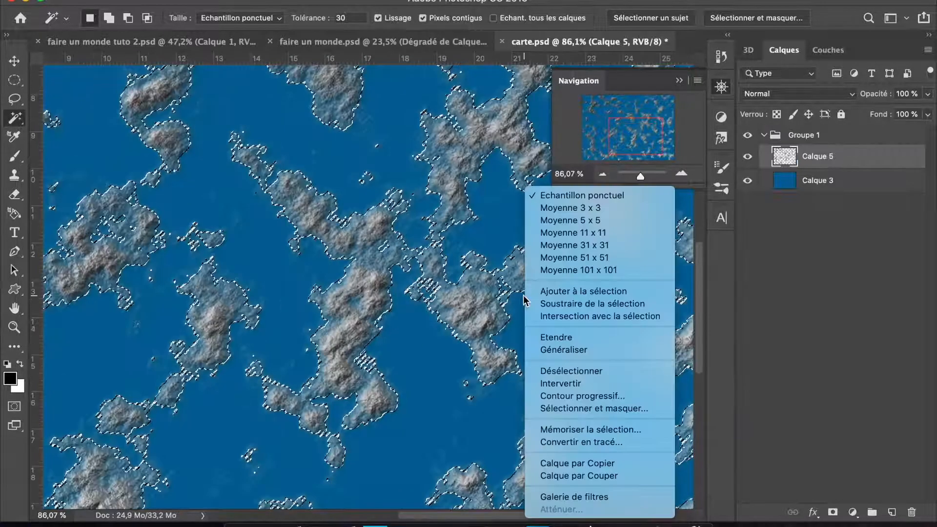
{"action": "left_click", "coordinate": [599, 479]}
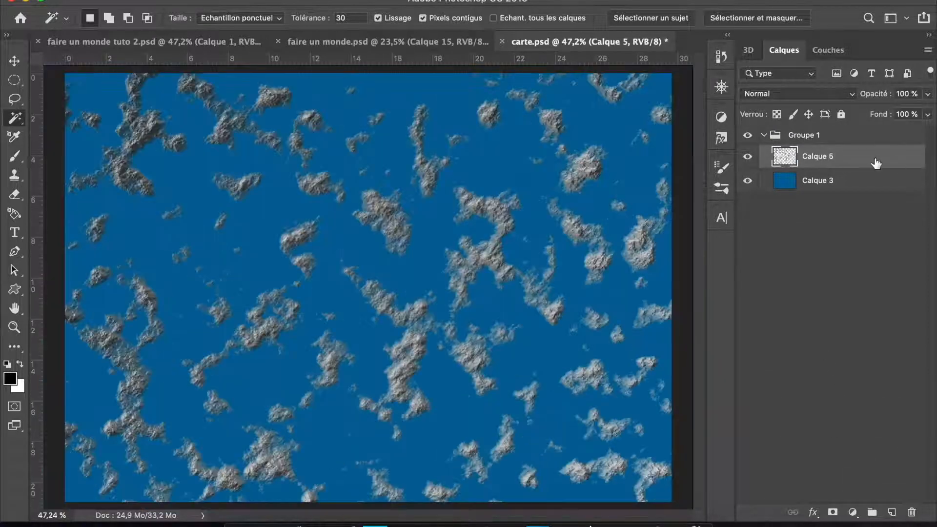
{"action": "double_click", "coordinate": [874, 158]}
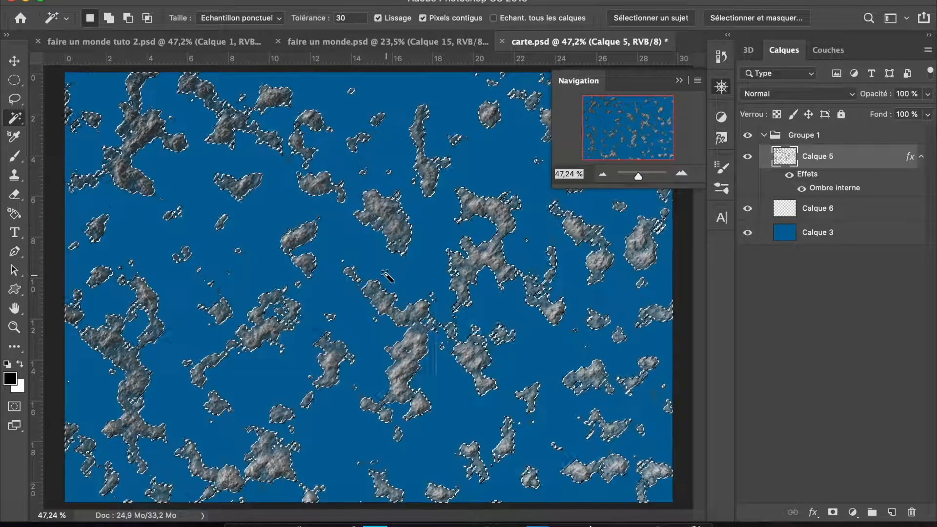
- Extend the selection around the land masses to all similar pixels and invert it
{"action": "right_click", "coordinate": [436, 184]}
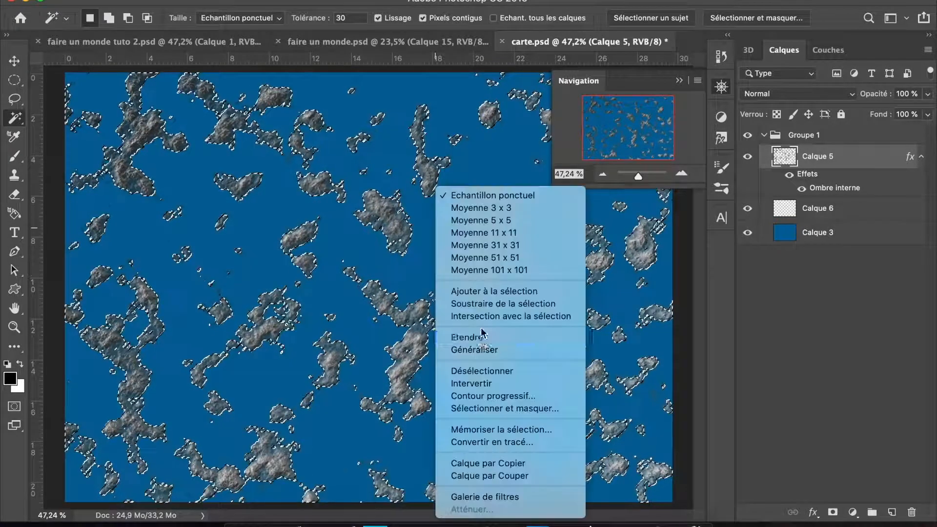
{"action": "left_click", "coordinate": [482, 351]}
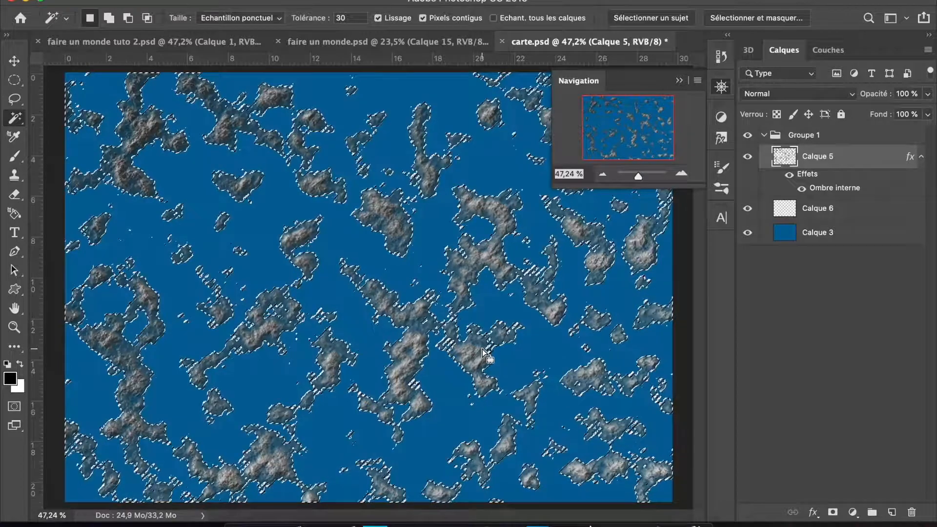
{"action": "right_click", "coordinate": [492, 313]}
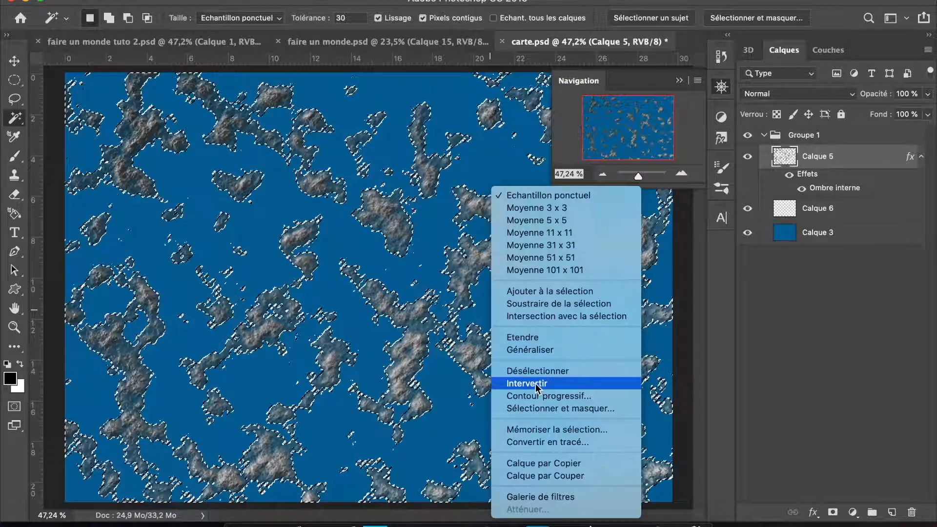
- Fill the selection on Calque 6, beneath the relief layer, with the dark green 006600 at 100% opacity
{"action": "left_click", "coordinate": [846, 170]}
{"action": "left_click", "coordinate": [867, 211]}
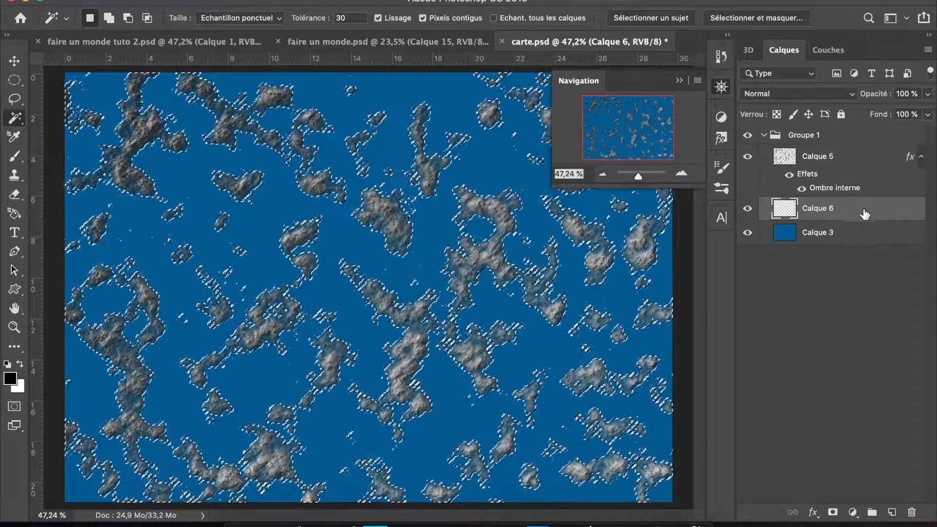
{"action": "key", "text": "m"}
{"action": "right_click", "coordinate": [535, 312]}
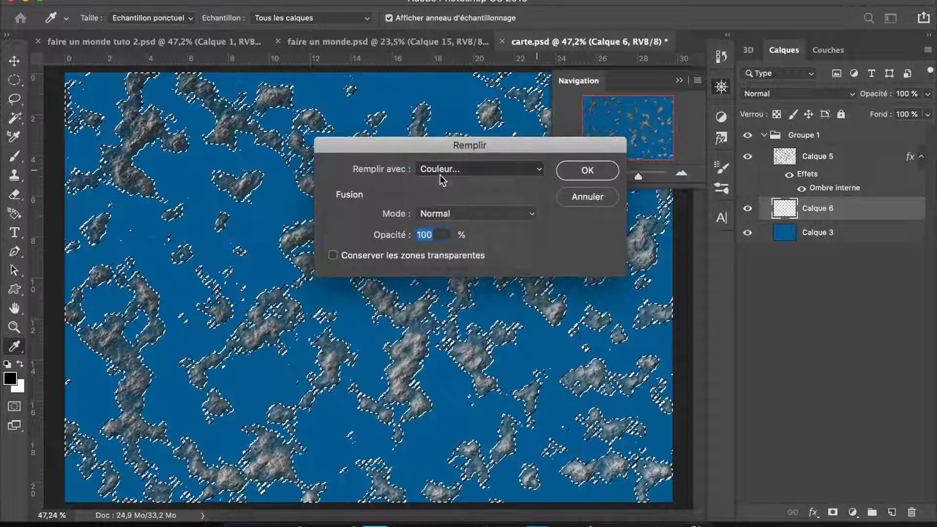
{"action": "left_click", "coordinate": [440, 171]}
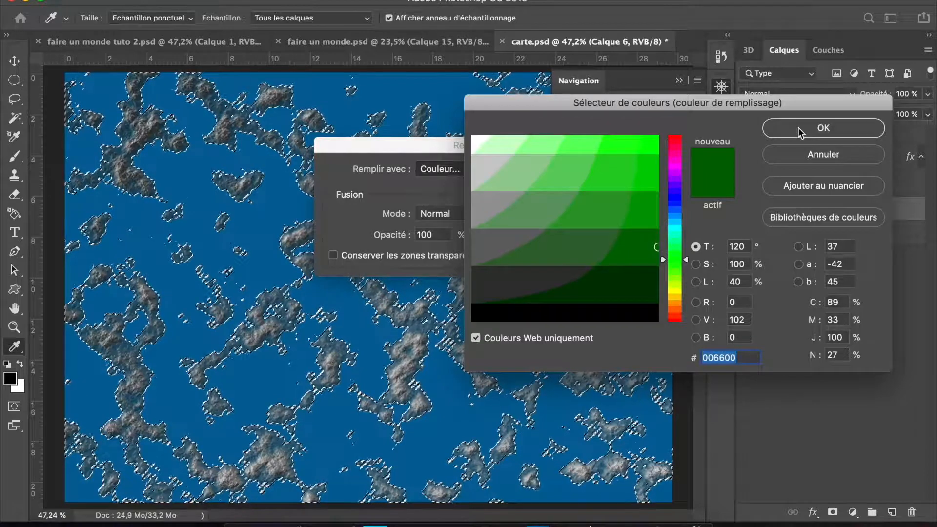
{"action": "left_click", "coordinate": [798, 127]}
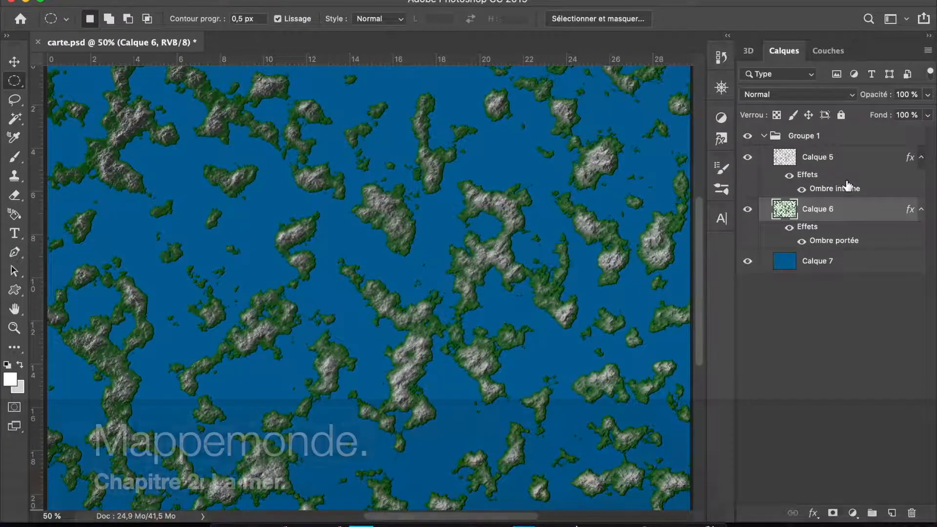
- Add 2.45% Gaussian, monochromatic noise to the blue sea layer, Calque 7
{"action": "left_click", "coordinate": [861, 267]}
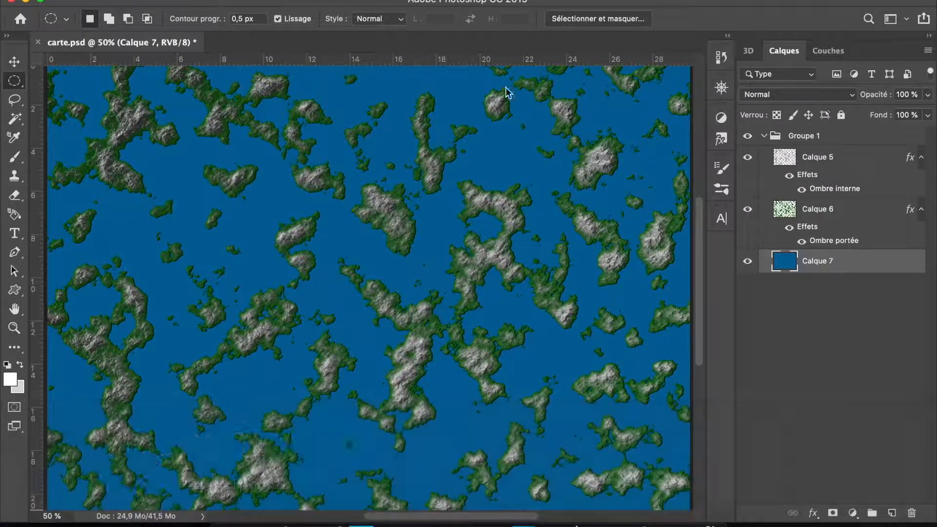
{"action": "left_click", "coordinate": [415, 1]}
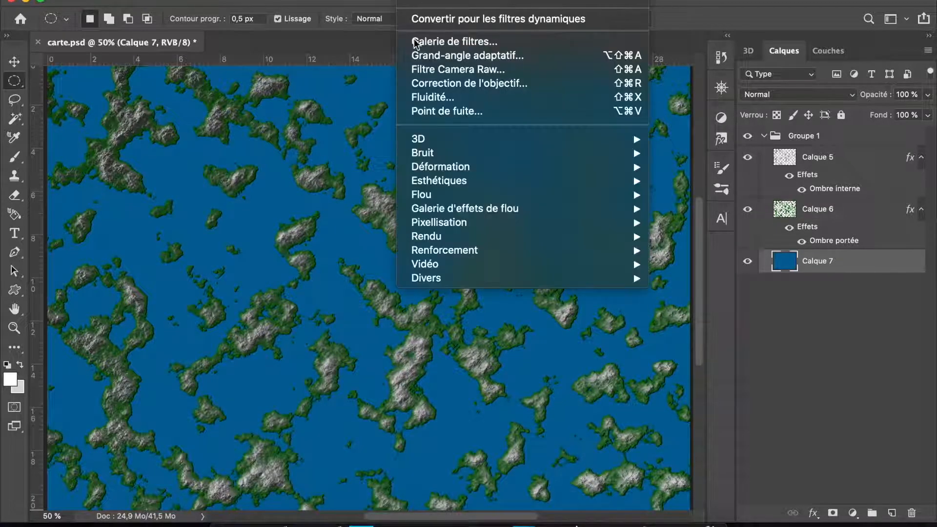
{"action": "mouse_move", "coordinate": [437, 152]}
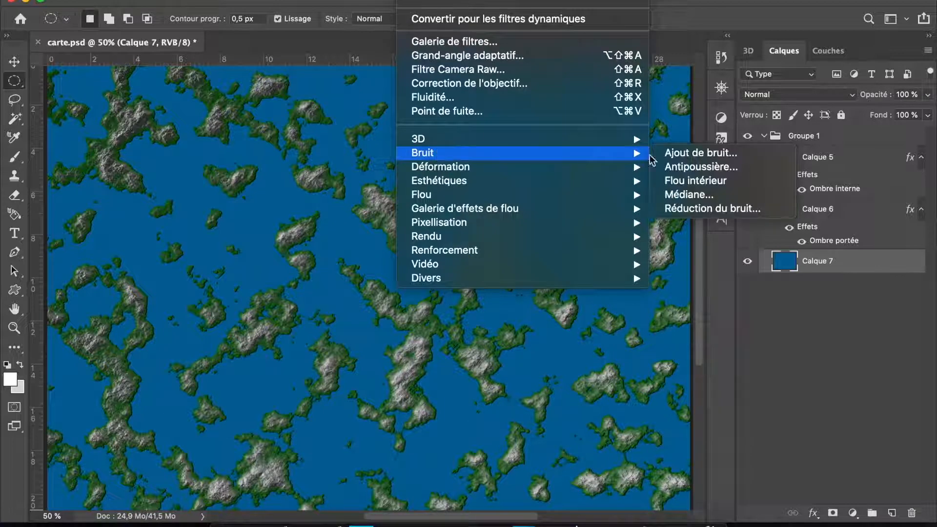
{"action": "left_click", "coordinate": [682, 154]}
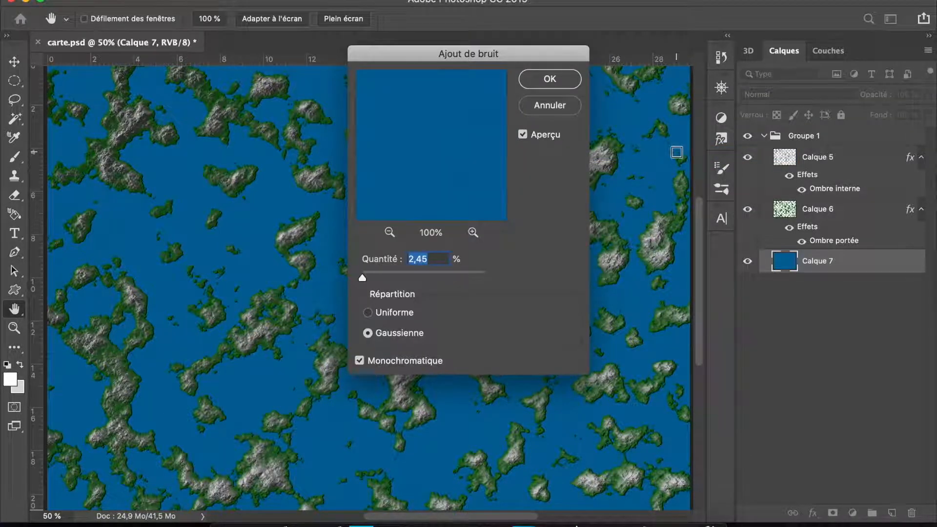
{"action": "key", "text": "Return"}
{"action": "key", "text": "m"}
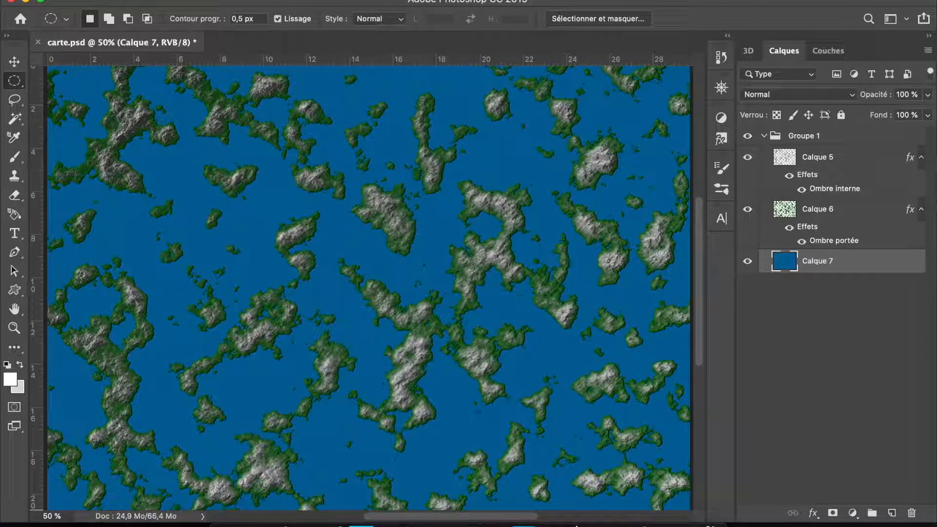
- Apply the Oil Paint filter (Peinture à l'huile) to the blue sea layer, Calque 7
{"action": "left_click", "coordinate": [416, 1]}
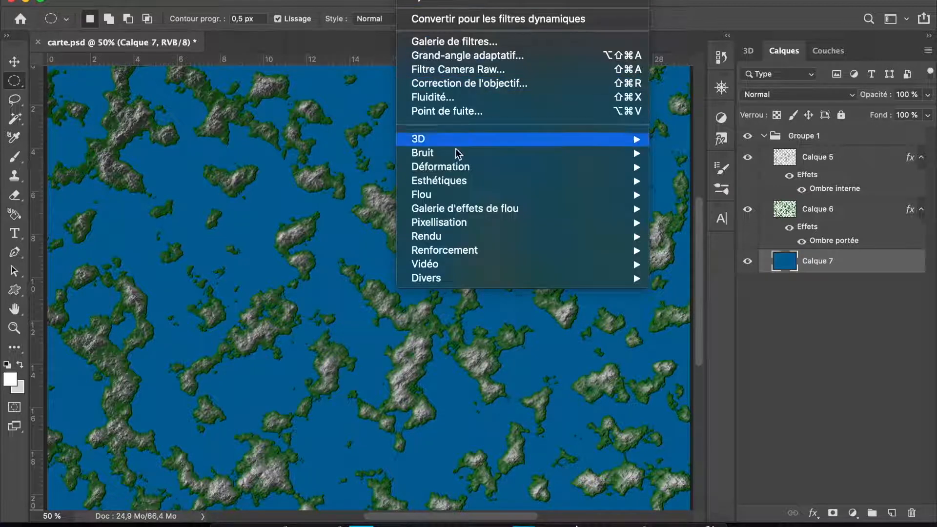
{"action": "mouse_move", "coordinate": [461, 182]}
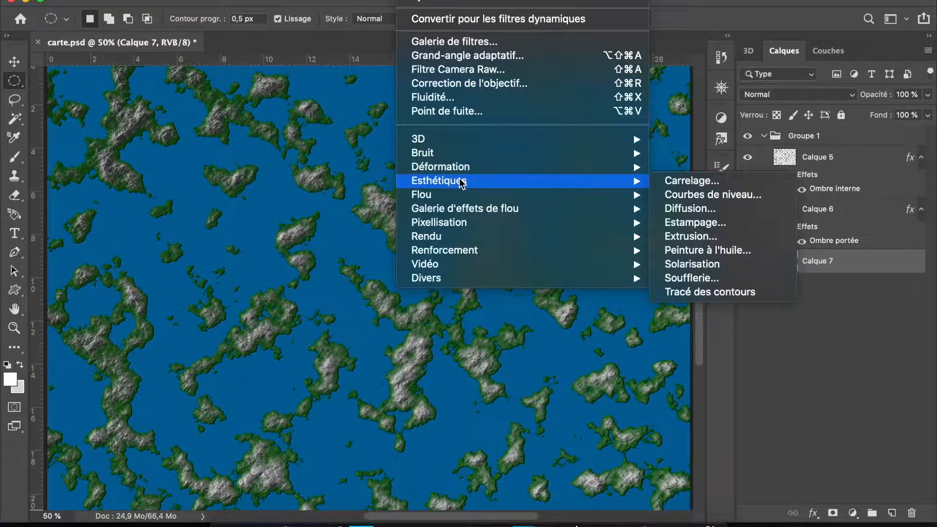
{"action": "left_click", "coordinate": [679, 252]}
{"action": "left_click", "coordinate": [542, 30]}
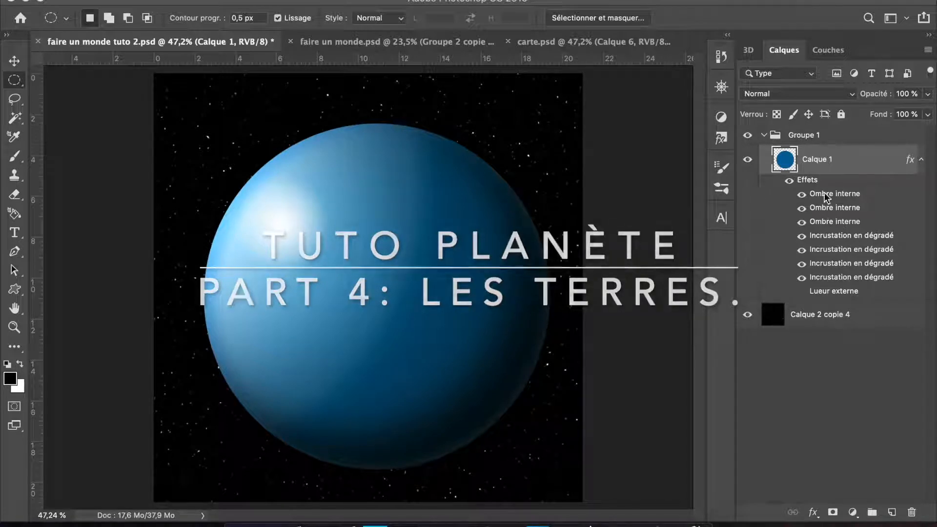
- In the planet document, hide Calque 1's layer effects and render clouds on a new layer above the blue sphere
{"action": "left_click", "coordinate": [789, 180]}
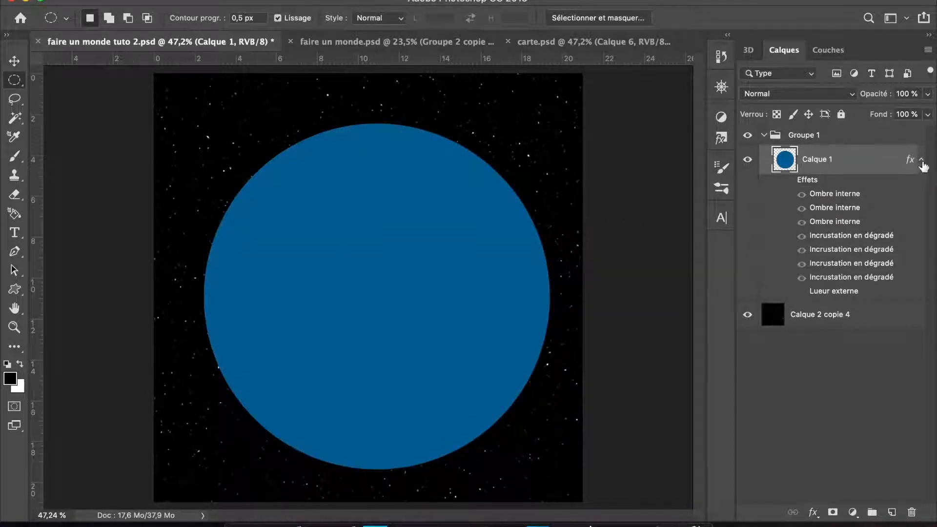
{"action": "left_click", "coordinate": [921, 159]}
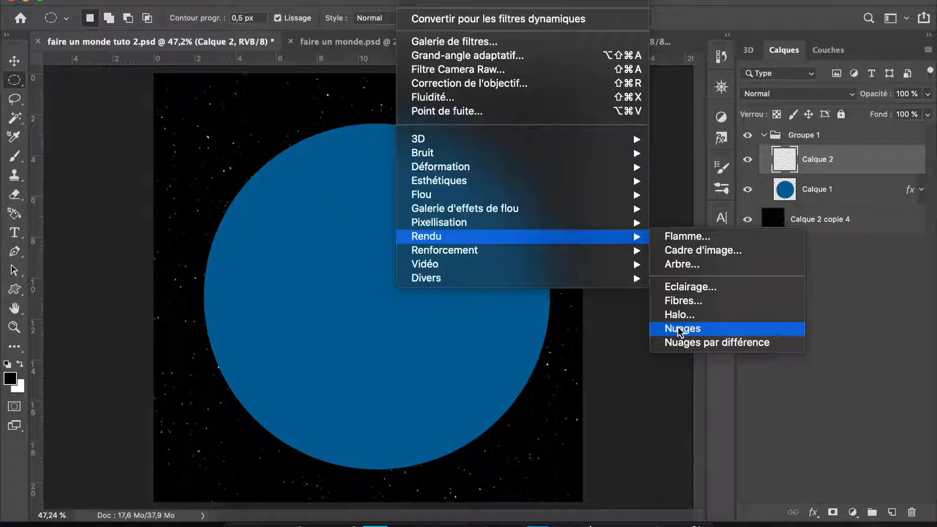
{"action": "left_click", "coordinate": [681, 332]}
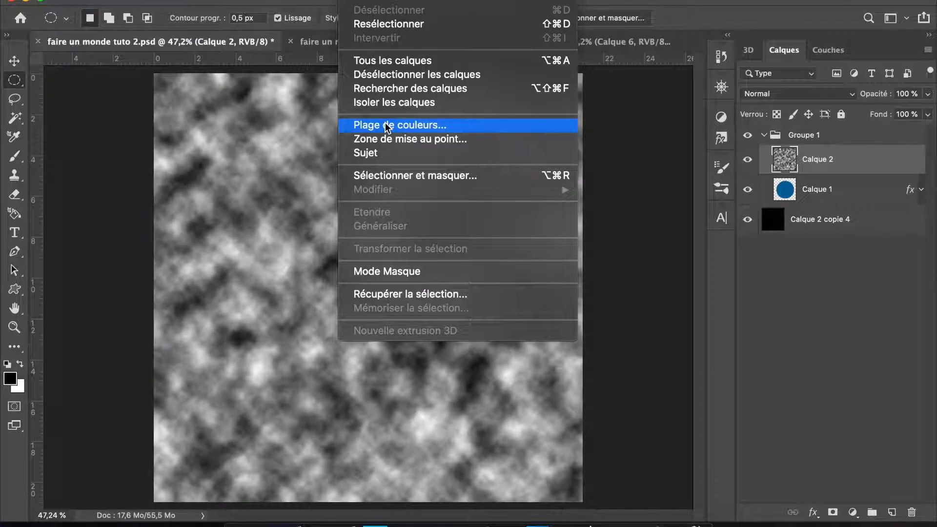
- Select the light clouds on Calque 2 by colour range at tolerance 104 and cut them to a new layer
{"action": "left_click", "coordinate": [387, 126]}
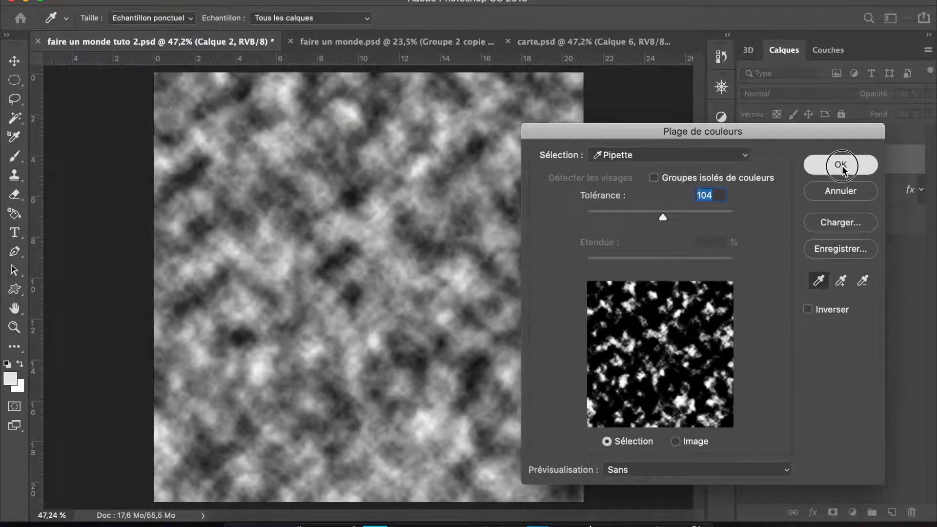
{"action": "left_click", "coordinate": [840, 165]}
{"action": "key", "text": "m"}
{"action": "right_click", "coordinate": [474, 198]}
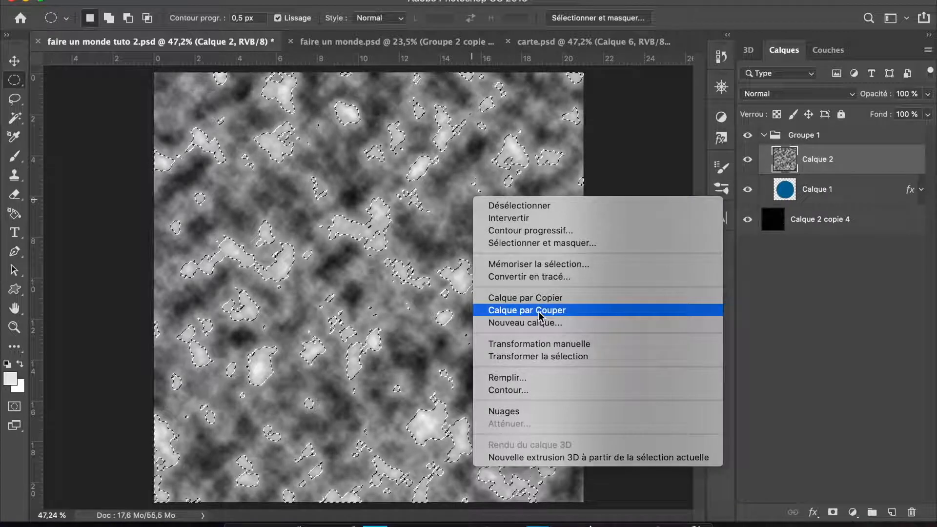
{"action": "left_click", "coordinate": [539, 316]}
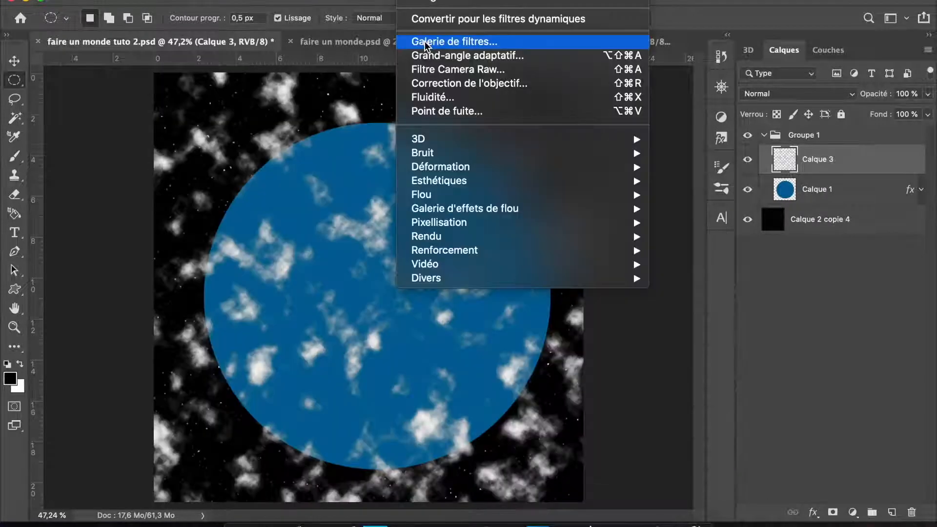
- Apply the Bas-relief filter to Calque 3 with detail 15, smoothness 2 and light set to Bas droite
{"action": "left_click", "coordinate": [424, 44]}
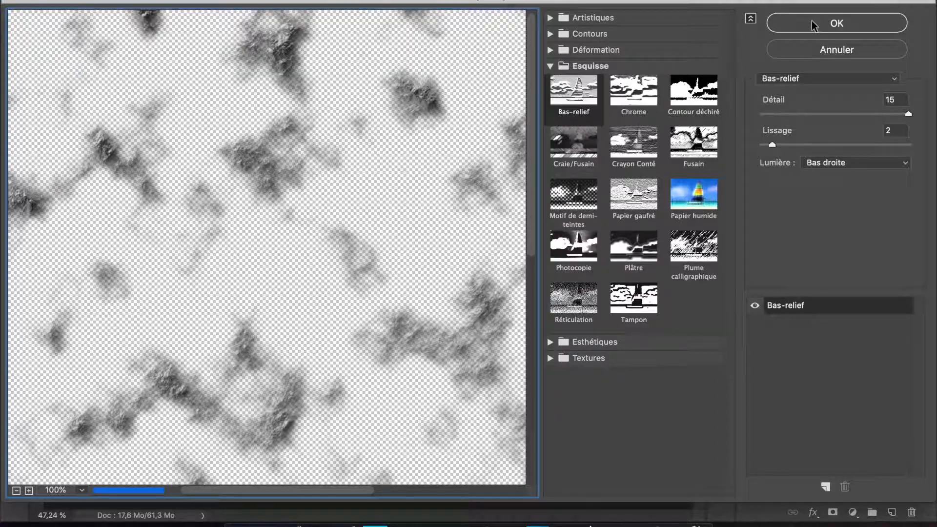
{"action": "left_click", "coordinate": [814, 25]}
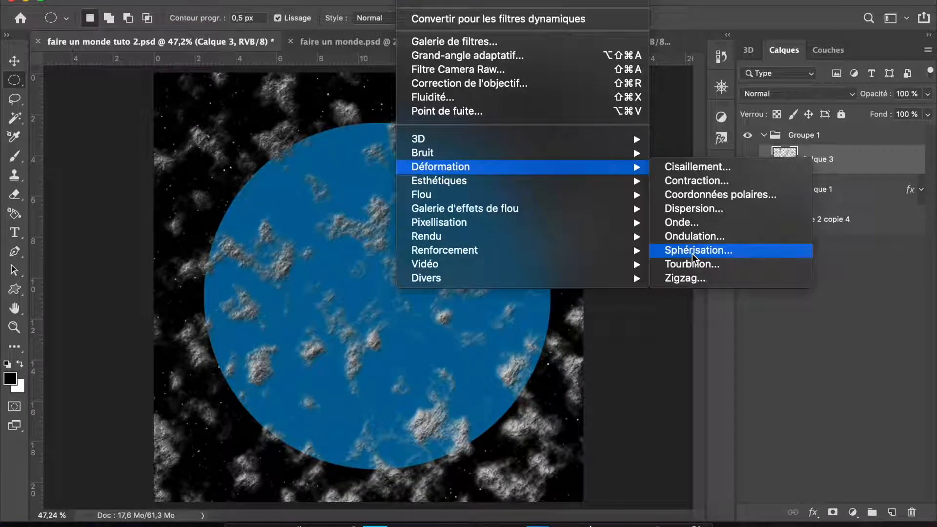
- Spherize the relief on Calque 3 and cut the part inside the sphere's outline to a new layer
{"action": "left_click", "coordinate": [692, 253]}
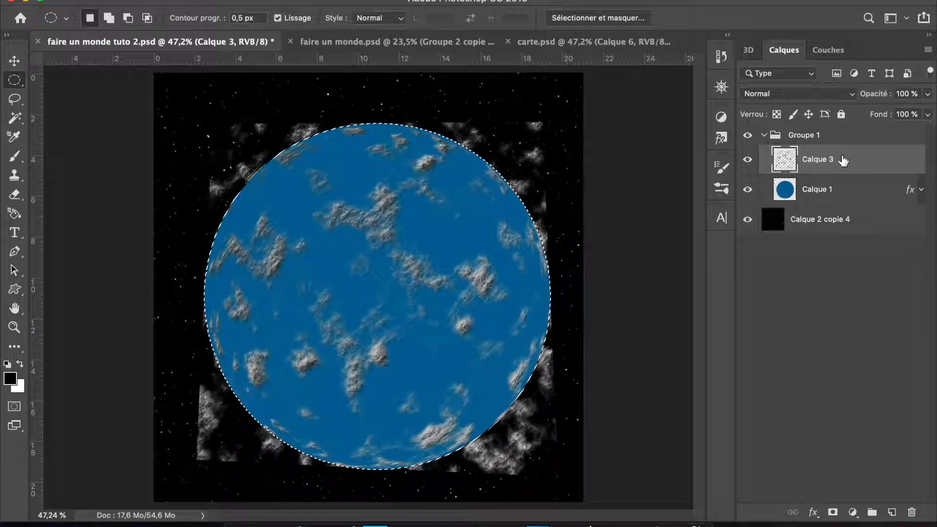
{"action": "right_click", "coordinate": [540, 365]}
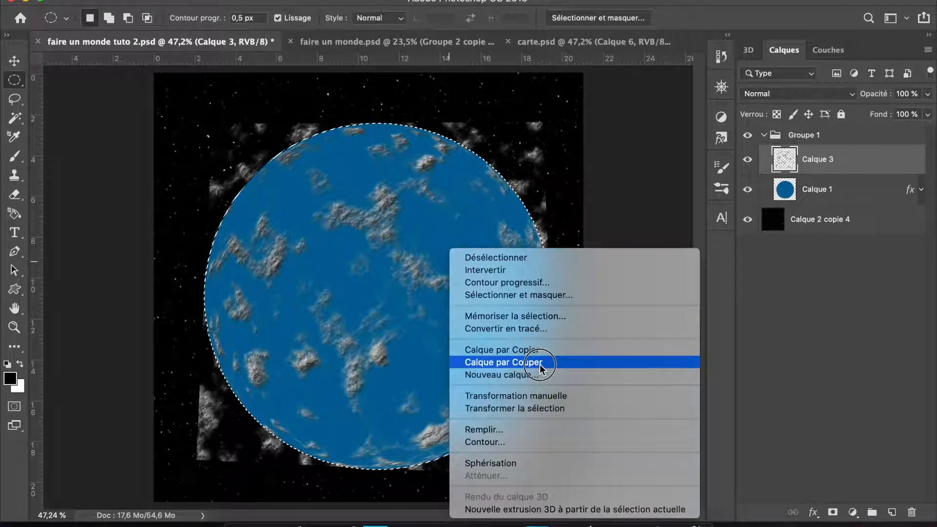
{"action": "left_click", "coordinate": [541, 365]}
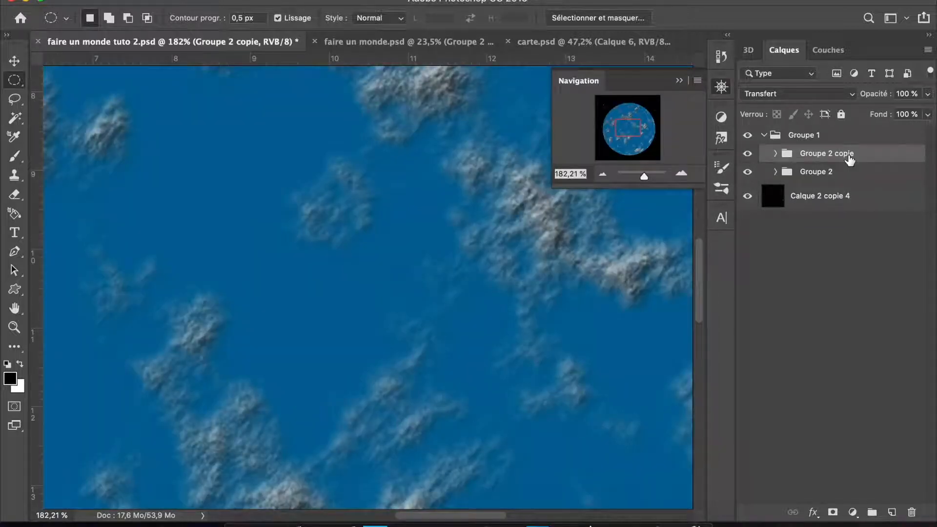
- Merge Groupe 2 copie into one layer and select its sea with the Magic Wand at tolerance 30, extended to similar pixels
{"action": "key", "text": "super+e"}
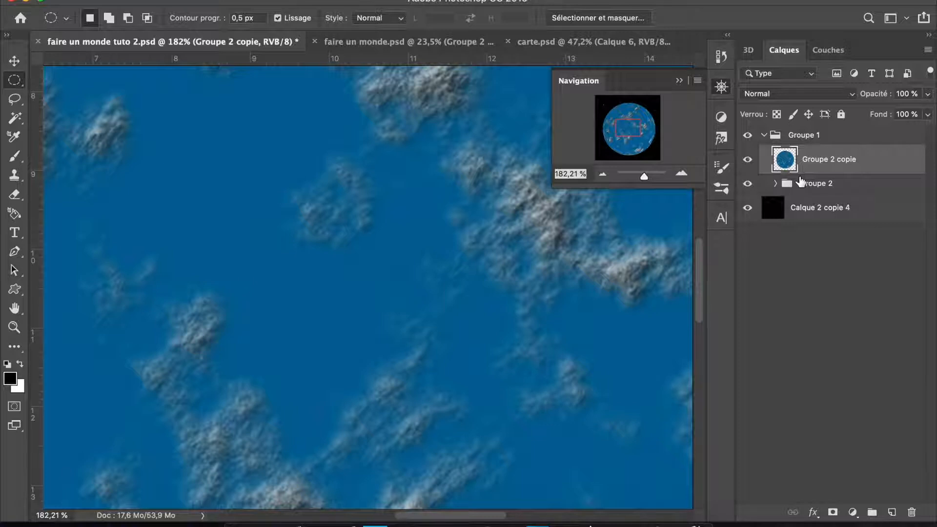
{"action": "right_click", "coordinate": [413, 188]}
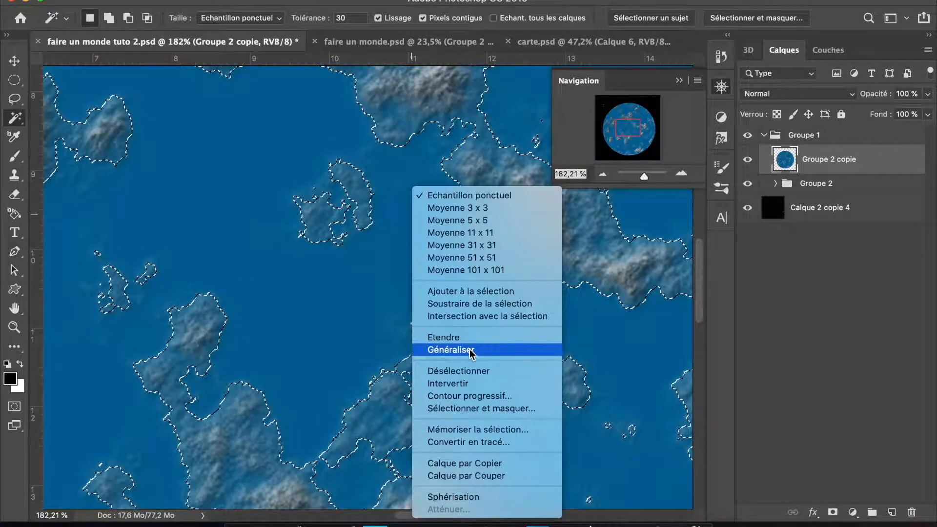
{"action": "left_click", "coordinate": [470, 350]}
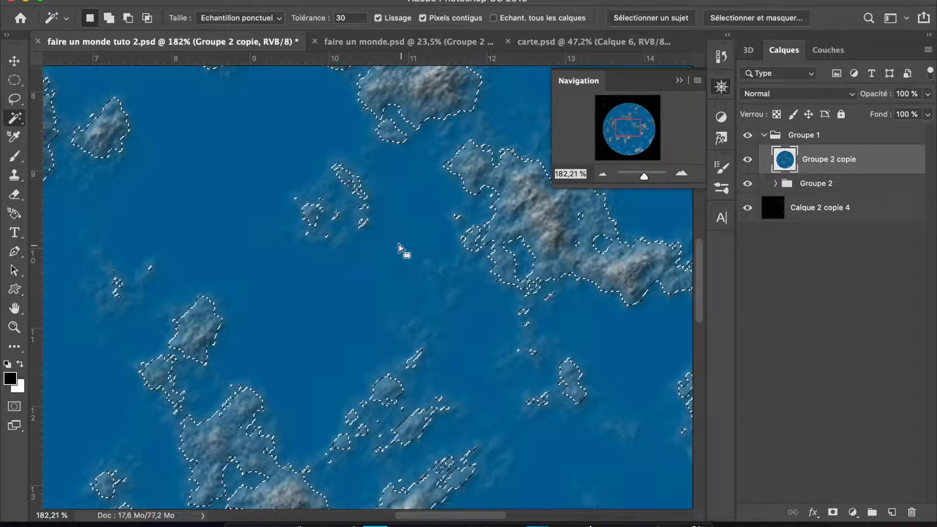
- Delete the merged copy and remove the selected sea area from Calque 4 by cutting it to a new layer and deleting that
{"action": "left_click_drag", "start_coordinate": [838, 171], "coordinate": [912, 512]}
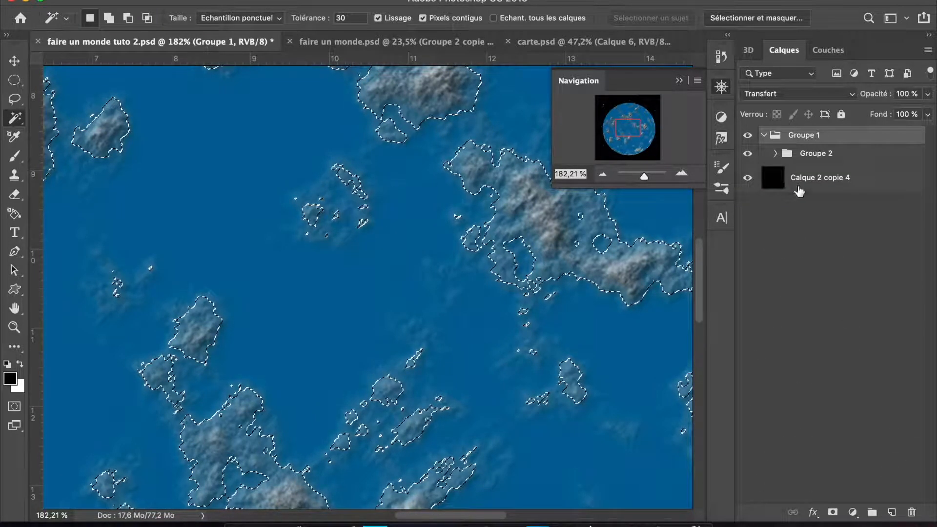
{"action": "left_click", "coordinate": [775, 153]}
{"action": "left_click", "coordinate": [866, 184]}
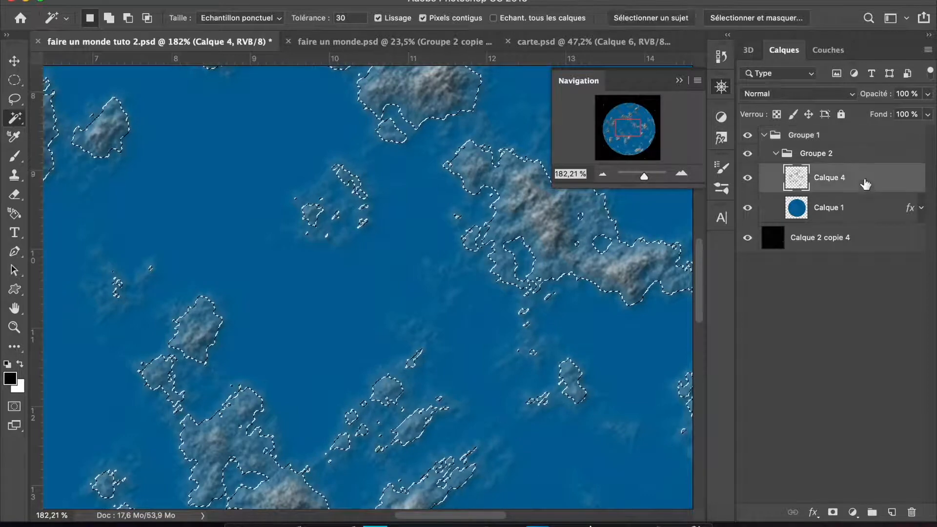
{"action": "key", "text": "m"}
{"action": "right_click", "coordinate": [494, 251]}
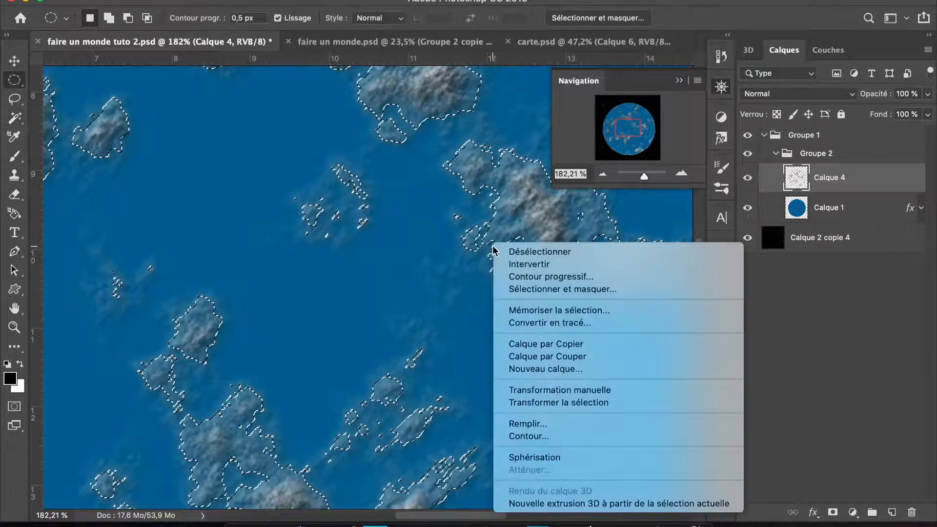
{"action": "left_click", "coordinate": [589, 356]}
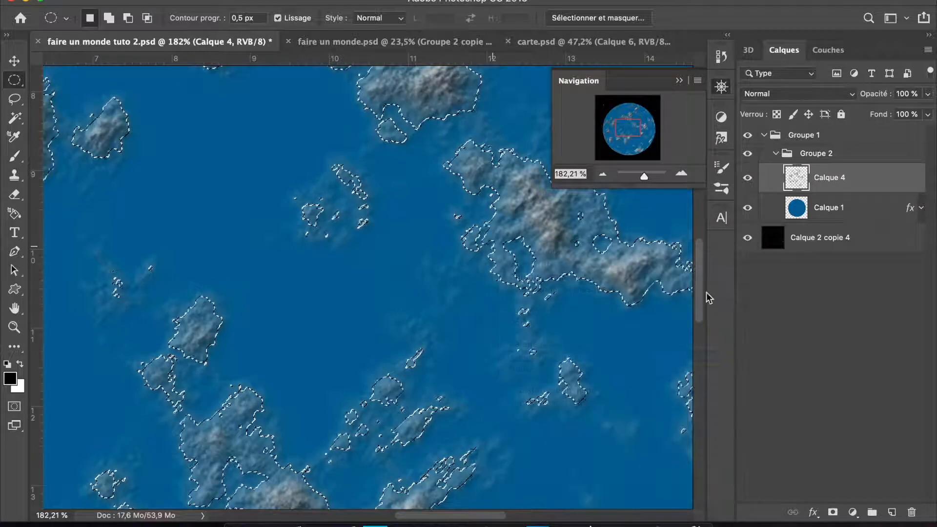
{"action": "left_click_drag", "start_coordinate": [874, 182], "coordinate": [909, 513]}
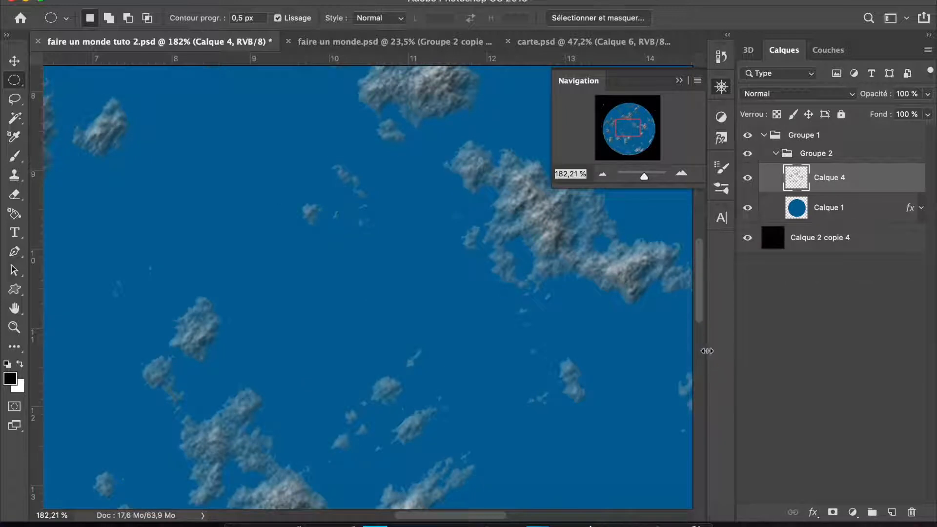
- Restore the selection around the land on a new layer beneath Calque 4 and invert it
{"action": "key", "text": "super+z"}
{"action": "right_click", "coordinate": [497, 249]}
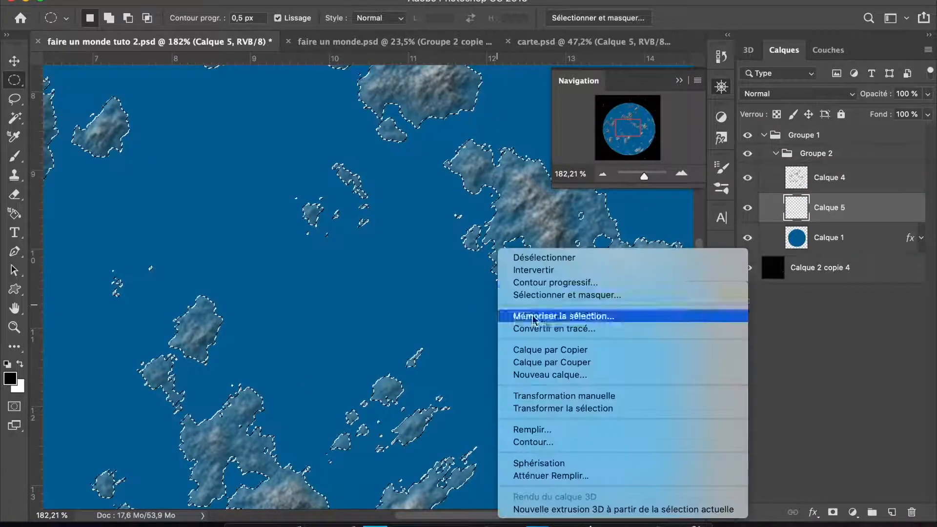
{"action": "left_click", "coordinate": [554, 271]}
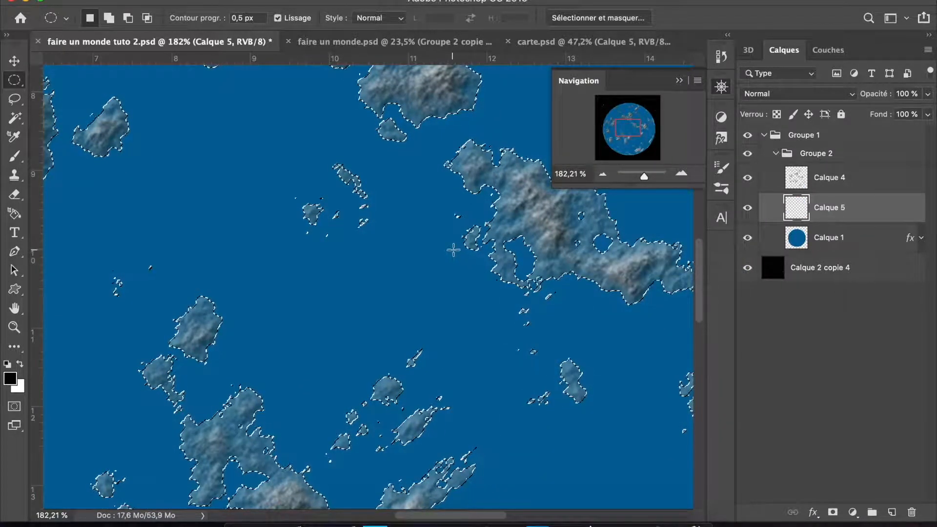
- Fill the land selection on Calque 5, beneath the relief layer, with dark green and deselect
{"action": "right_click", "coordinate": [453, 249]}
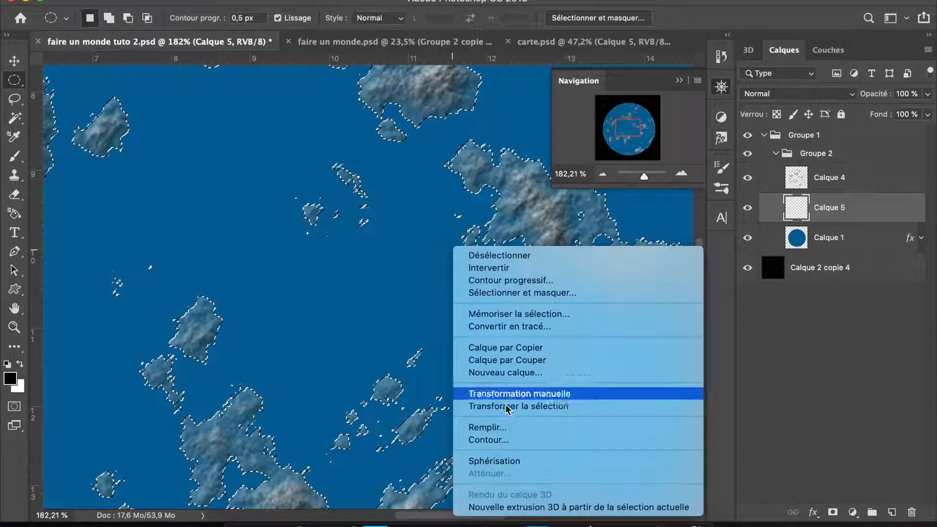
{"action": "left_click", "coordinate": [512, 429]}
{"action": "left_click", "coordinate": [576, 175]}
{"action": "key", "text": "ctrl+d"}
{"action": "key", "text": "m"}
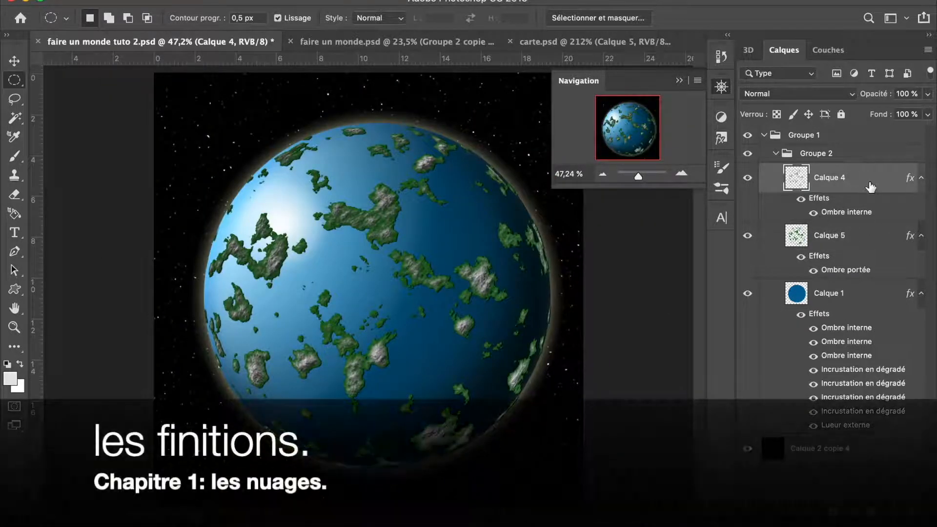
- Add a new layer above the Calque 4 relief and render clouds on it
{"action": "left_click", "coordinate": [891, 512]}
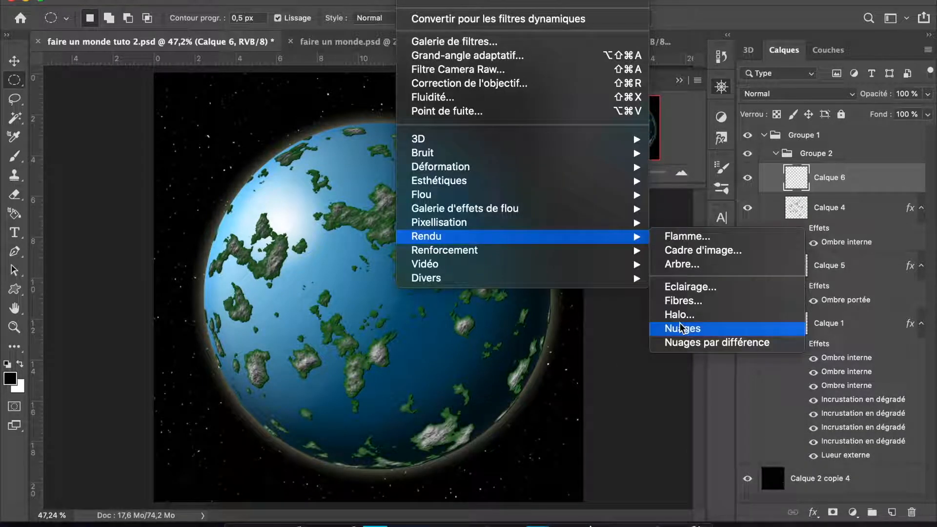
{"action": "left_click", "coordinate": [682, 328]}
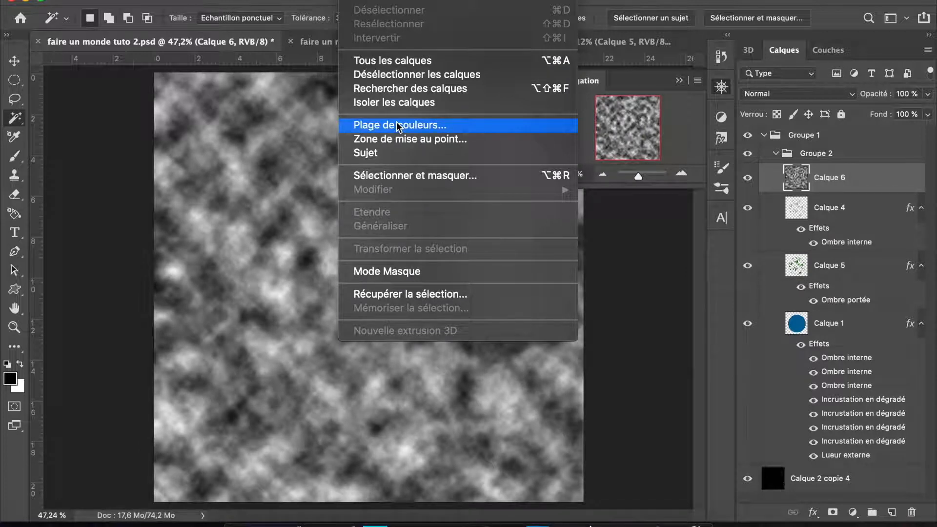
- Cut the bright cloud areas, selected by colour range at tolerance 104, to a new layer and spherize it
{"action": "left_click", "coordinate": [398, 126]}
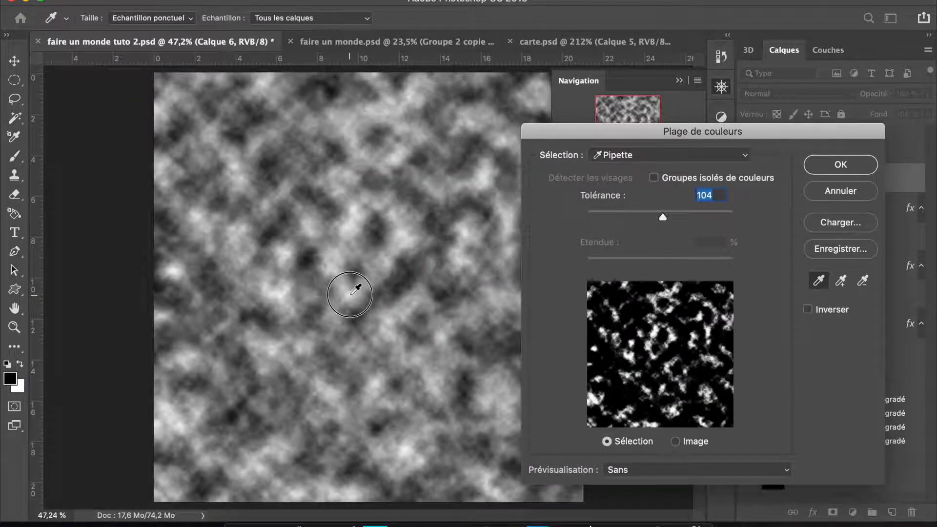
{"action": "right_click", "coordinate": [430, 362]}
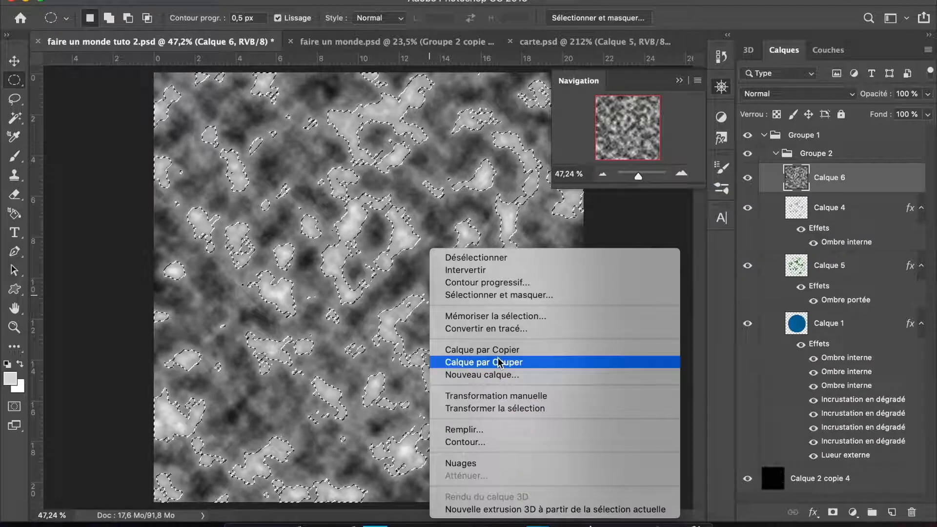
{"action": "left_click", "coordinate": [498, 362]}
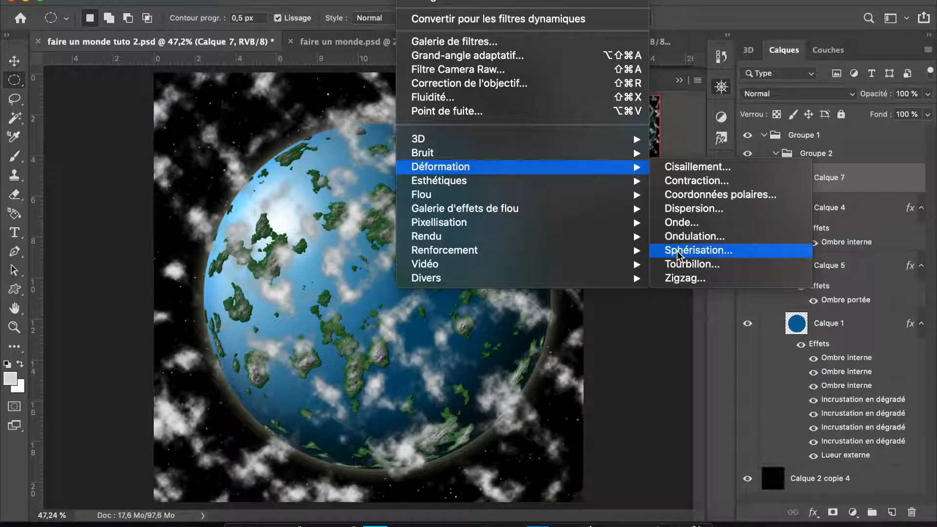
{"action": "left_click", "coordinate": [698, 250]}
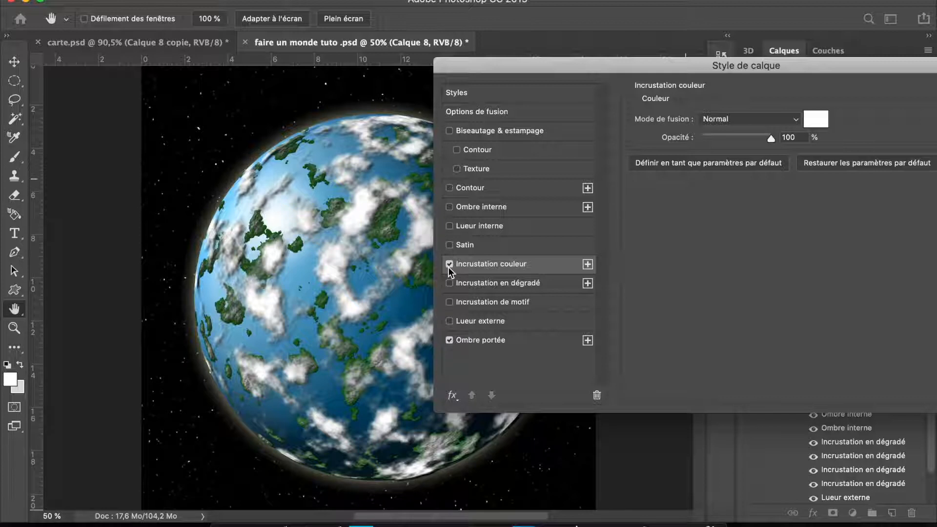
- Give the Calque 8 clouds a white colour overlay and convert the layer's effects into separate layers
{"action": "left_click", "coordinate": [450, 264]}
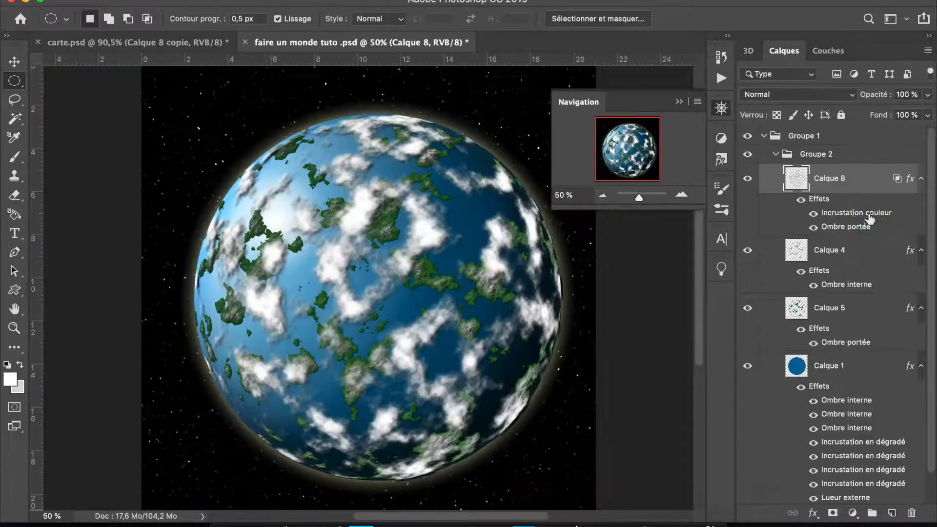
{"action": "right_click", "coordinate": [868, 213]}
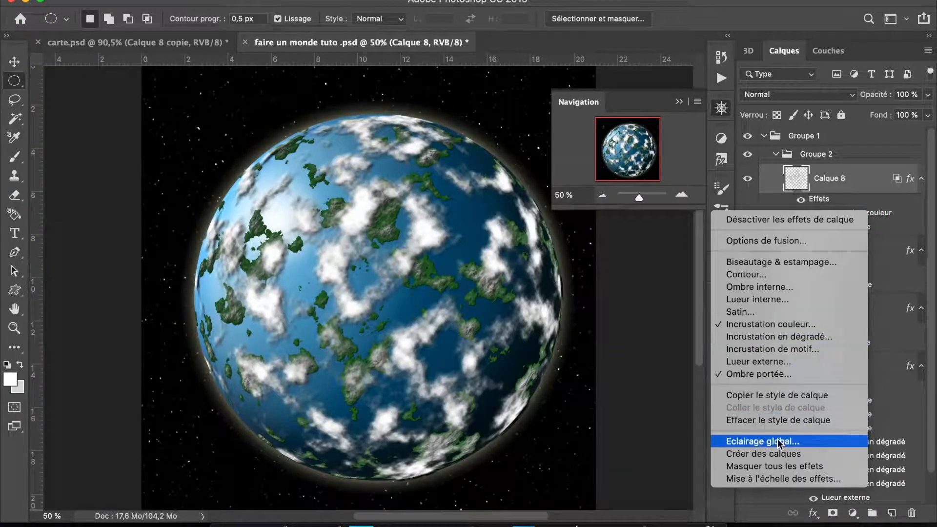
{"action": "left_click", "coordinate": [778, 454]}
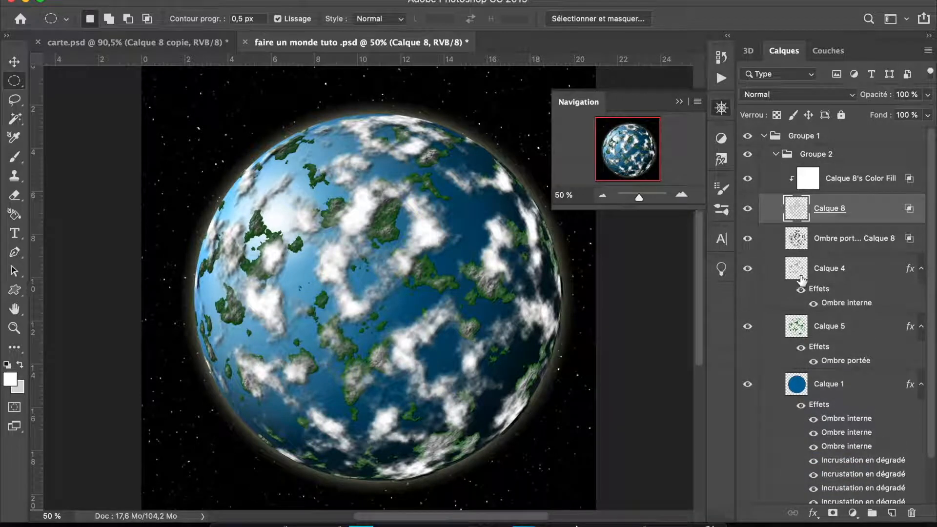
- Cut the Calque 8 drop shadow inside the Calque 1 planet outline to a new layer and delete the leftover shadow layer
{"action": "left_click", "coordinate": [842, 183]}
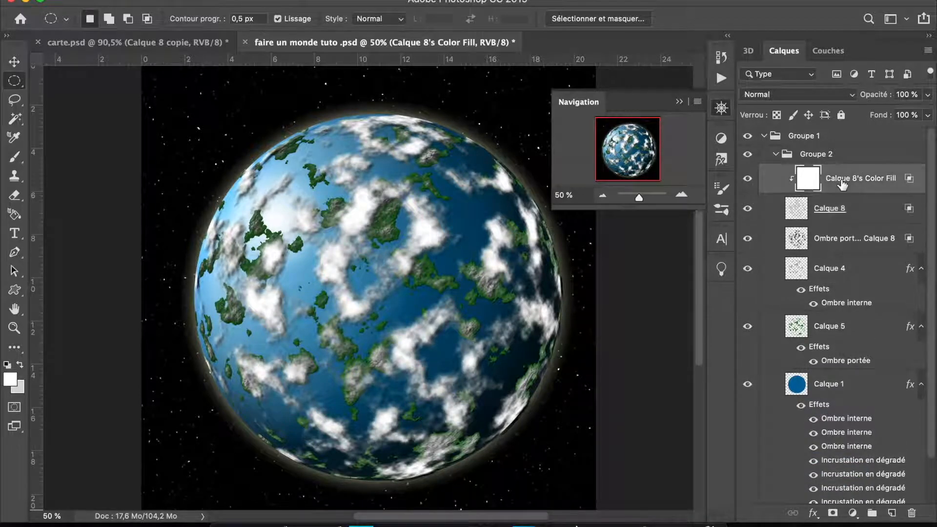
{"action": "left_click", "coordinate": [838, 239]}
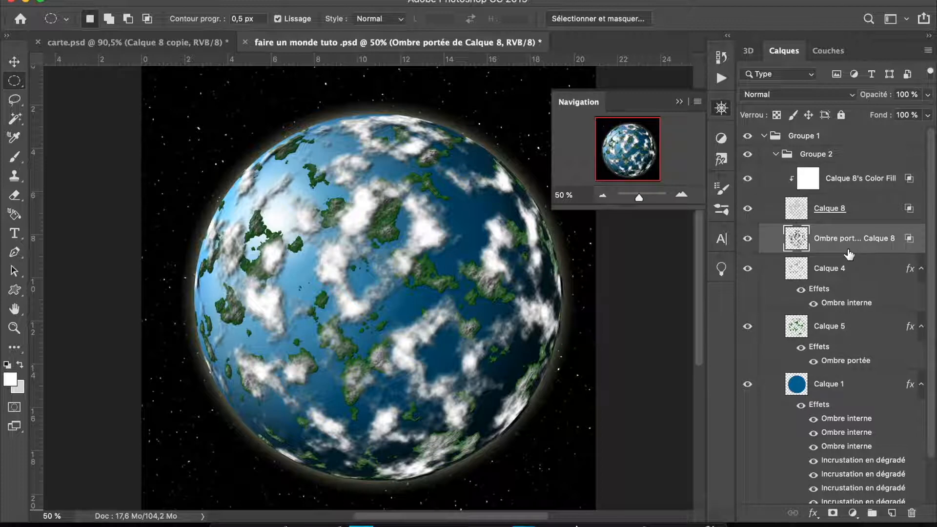
{"action": "left_click", "coordinate": [799, 388], "text": "super"}
{"action": "right_click", "coordinate": [511, 268]}
{"action": "left_click", "coordinate": [589, 367]}
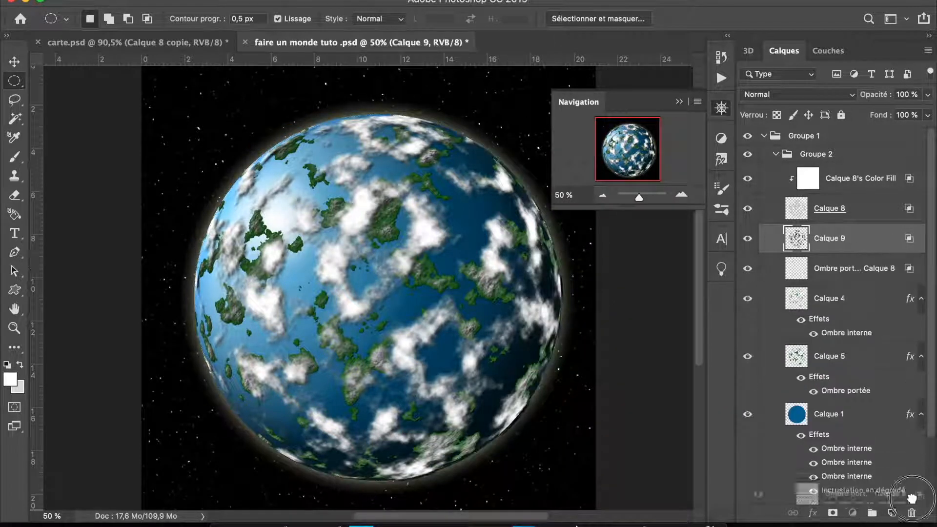
- Merge the Calque 8 colour fill, Calque 8 and the trimmed shadow on Calque 9 into one cloud layer
{"action": "left_click", "coordinate": [850, 183], "text": "shift"}
{"action": "right_click", "coordinate": [850, 183]}
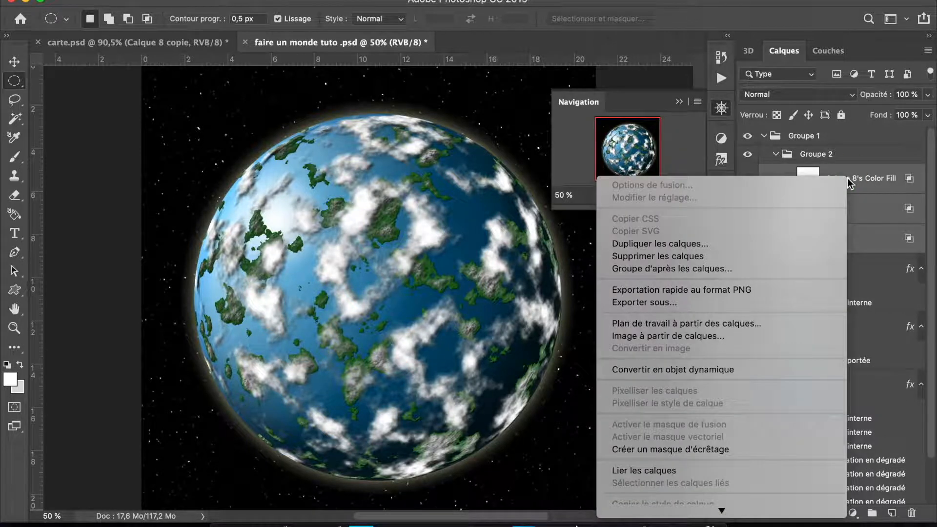
{"action": "scroll", "coordinate": [716, 387], "scroll_direction": "down", "scroll_amount": 5}
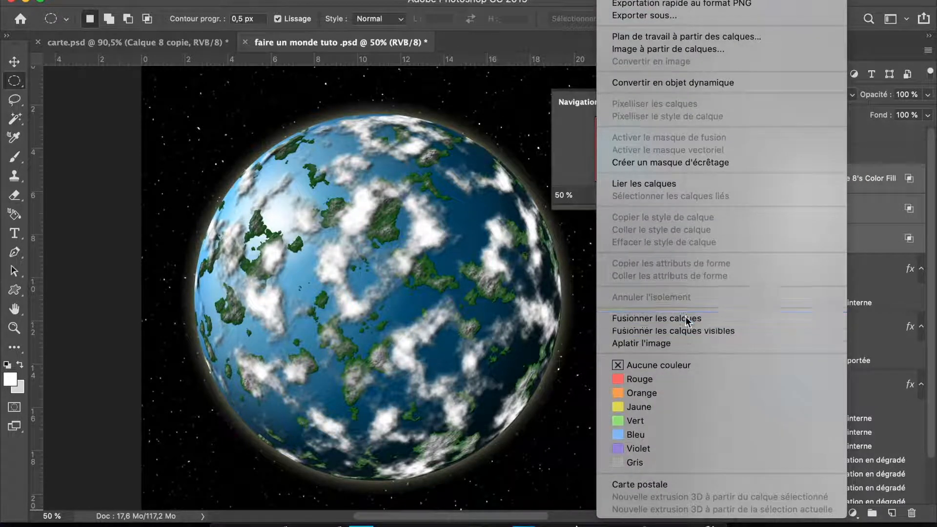
{"action": "left_click", "coordinate": [691, 318]}
- Apply the Twirl filter to the merged cloud layer with an angle of 98°
{"action": "left_click", "coordinate": [413, 1]}
{"action": "mouse_move", "coordinate": [537, 166]}
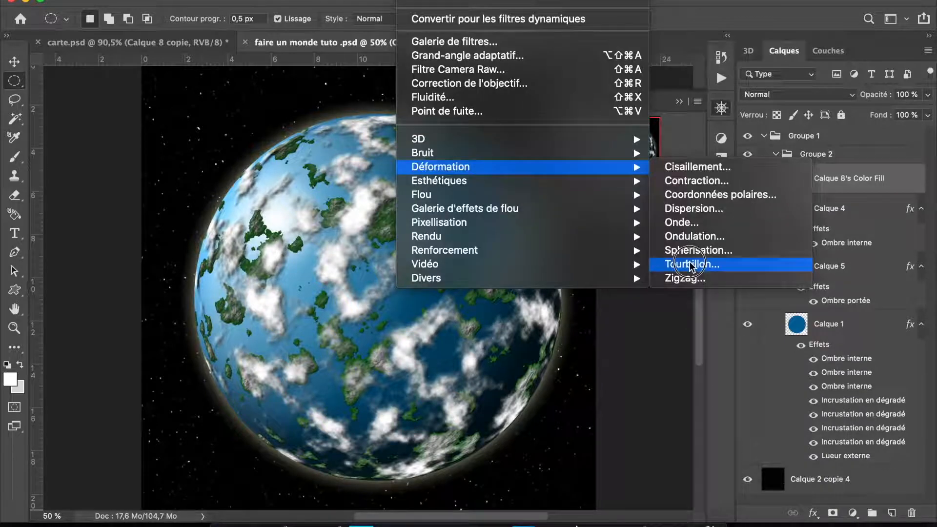
{"action": "left_click", "coordinate": [691, 265]}
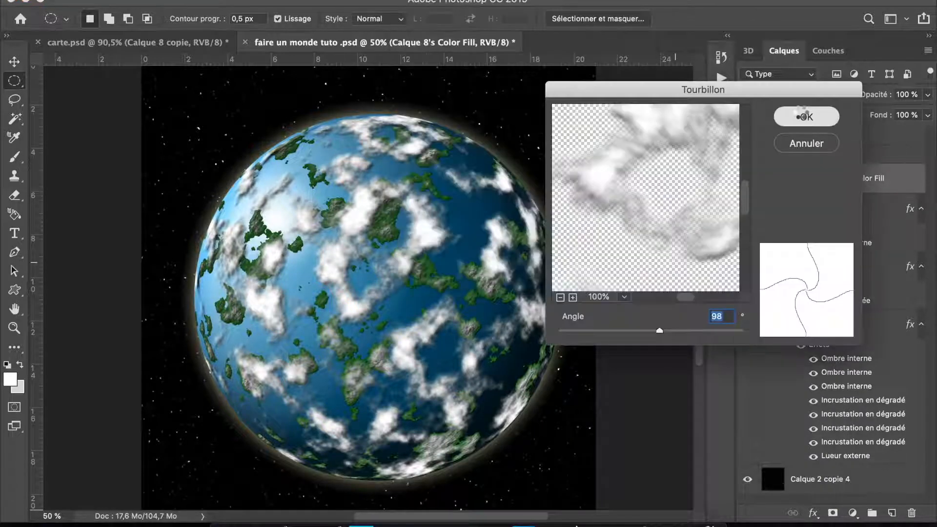
{"action": "left_click", "coordinate": [801, 116]}
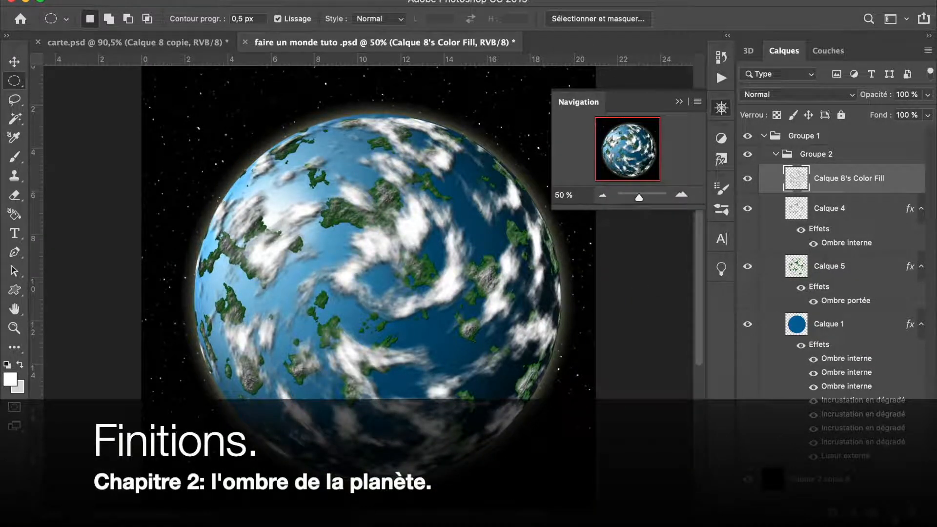
- Add a new layer above the clouds, fill the Calque 1 planet outline on it with white and deselect
{"action": "left_click", "coordinate": [890, 512]}
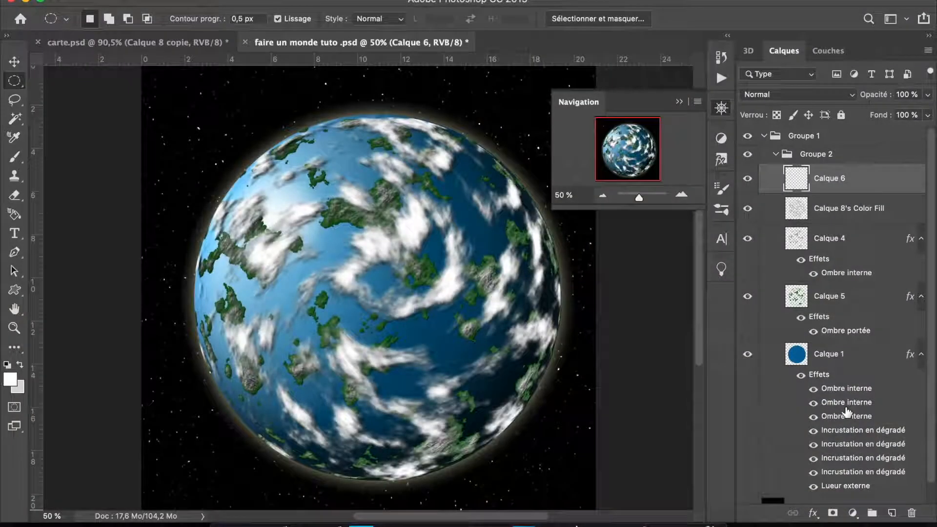
{"action": "left_click", "coordinate": [798, 361], "text": "super"}
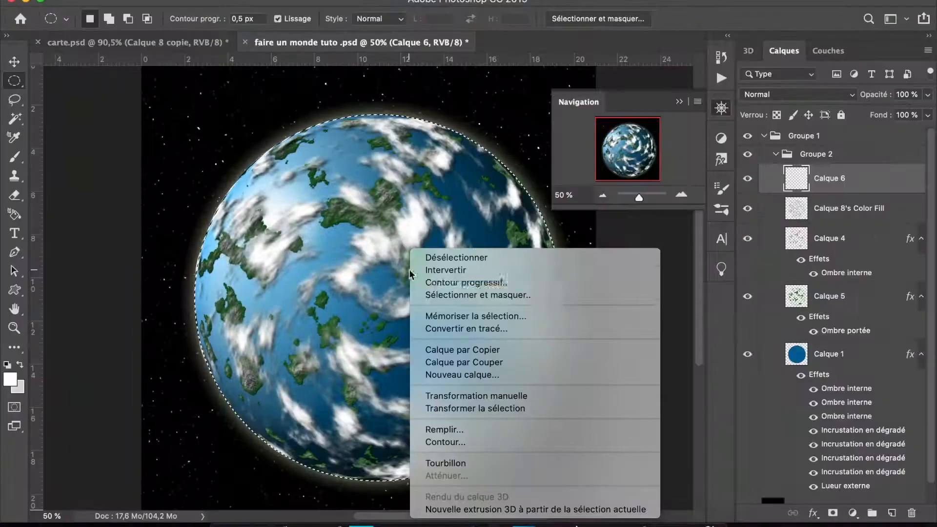
{"action": "left_click", "coordinate": [494, 430]}
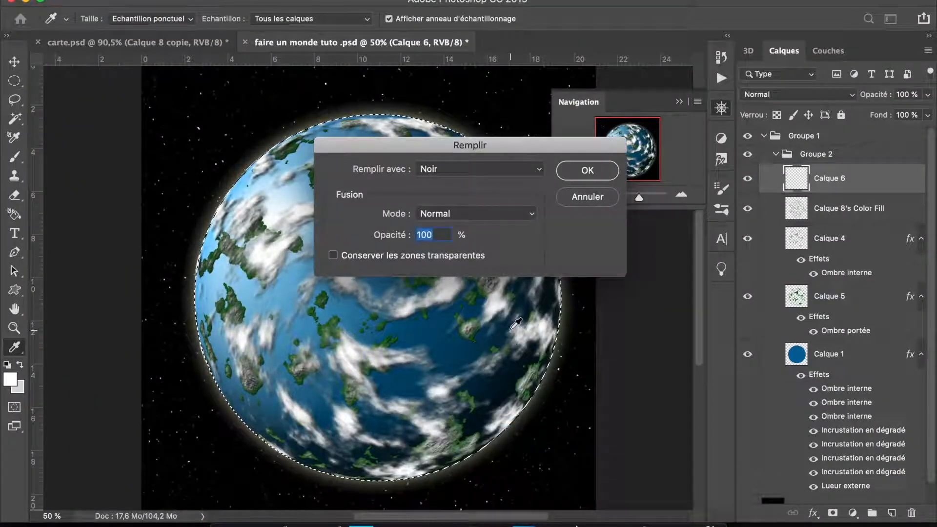
{"action": "left_click", "coordinate": [540, 173]}
{"action": "left_click", "coordinate": [495, 193]}
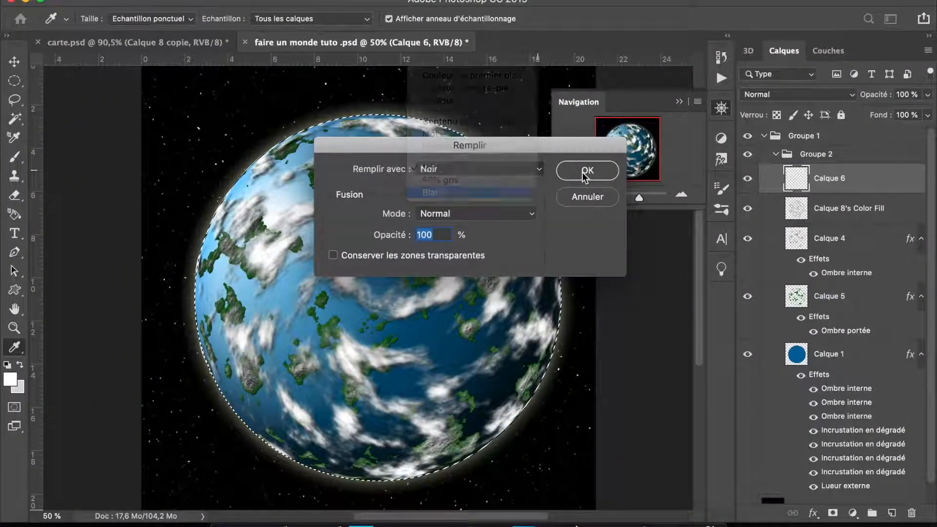
{"action": "key", "text": "Return"}
{"action": "key", "text": "m"}
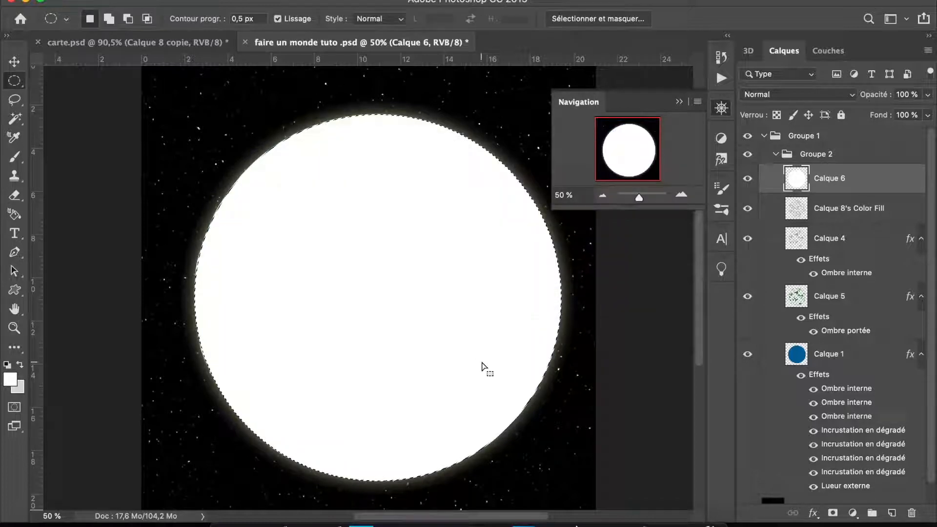
{"action": "left_click", "coordinate": [482, 364]}
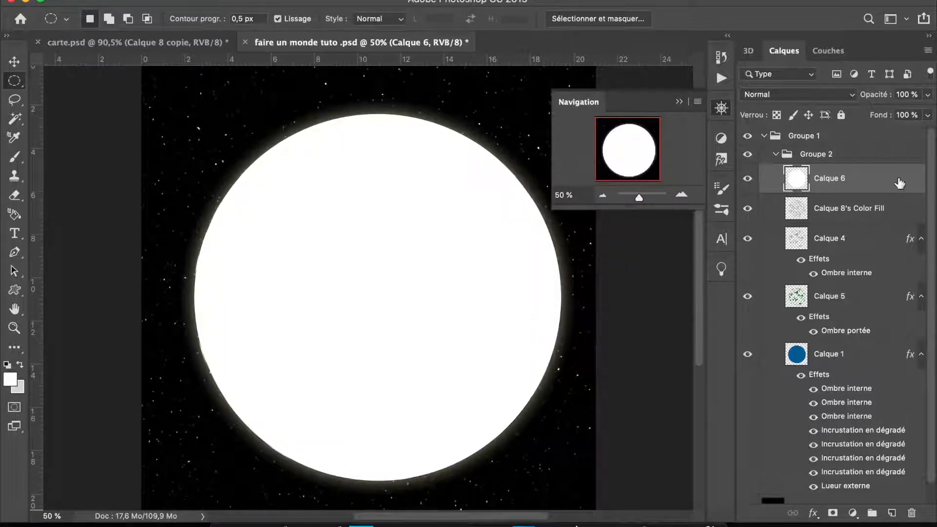
- Apply a reversed radial black-to-transparent gradient overlay to Calque 6 at a 150° angle and 150% scale
{"action": "double_click", "coordinate": [899, 185]}
{"action": "left_click", "coordinate": [799, 160]}
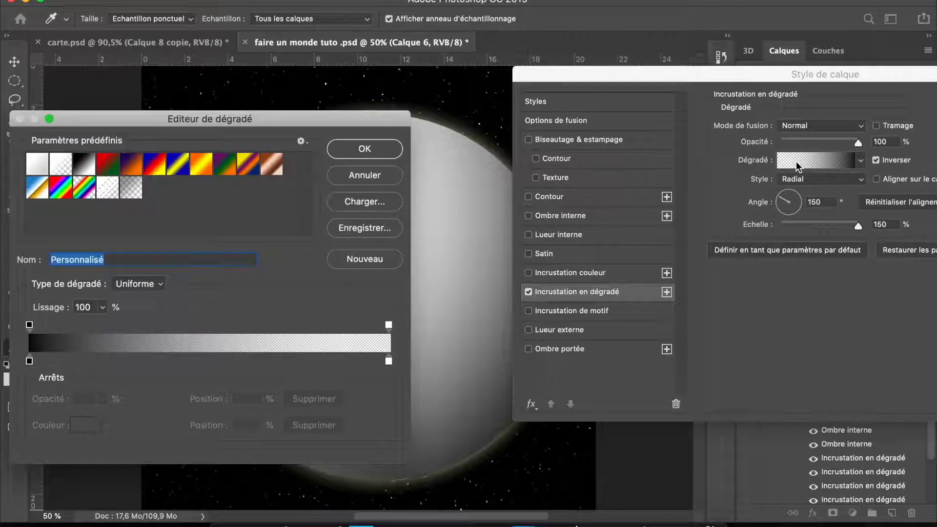
{"action": "left_click", "coordinate": [29, 325]}
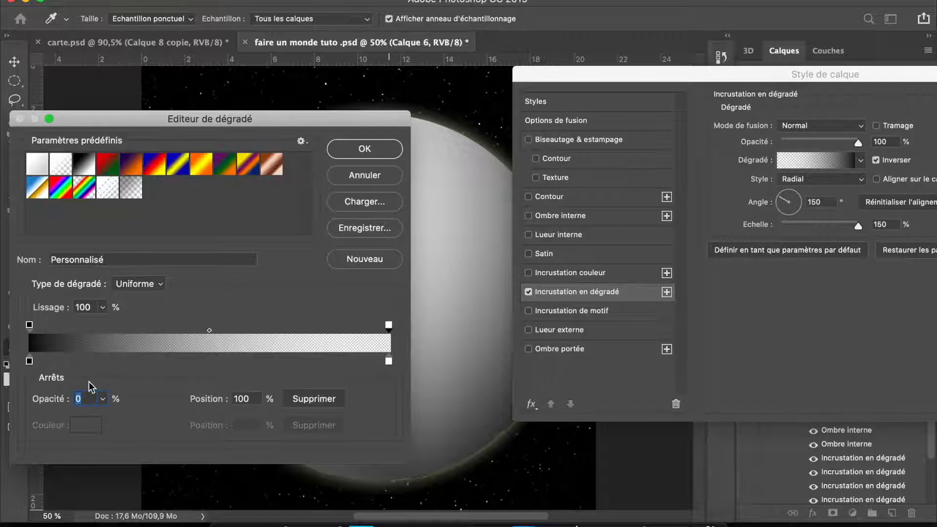
{"action": "left_click", "coordinate": [361, 150]}
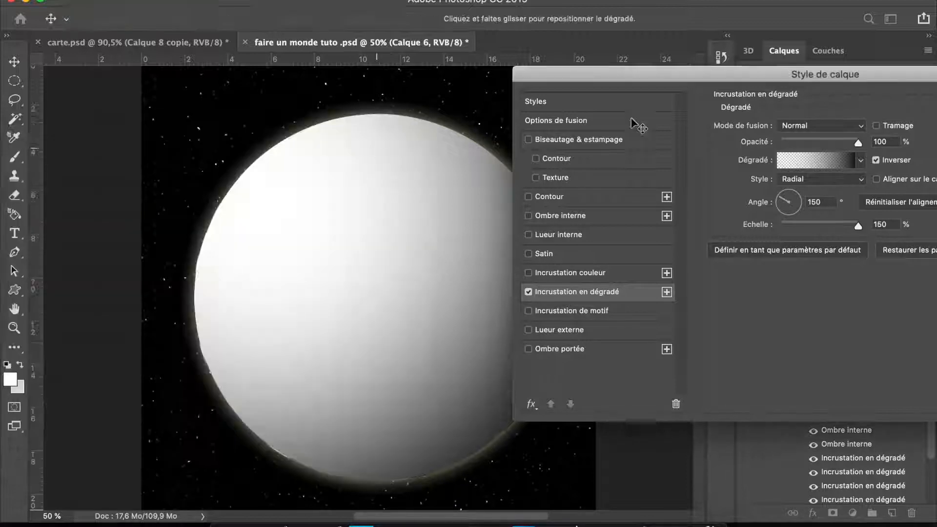
{"action": "key", "text": "Return"}
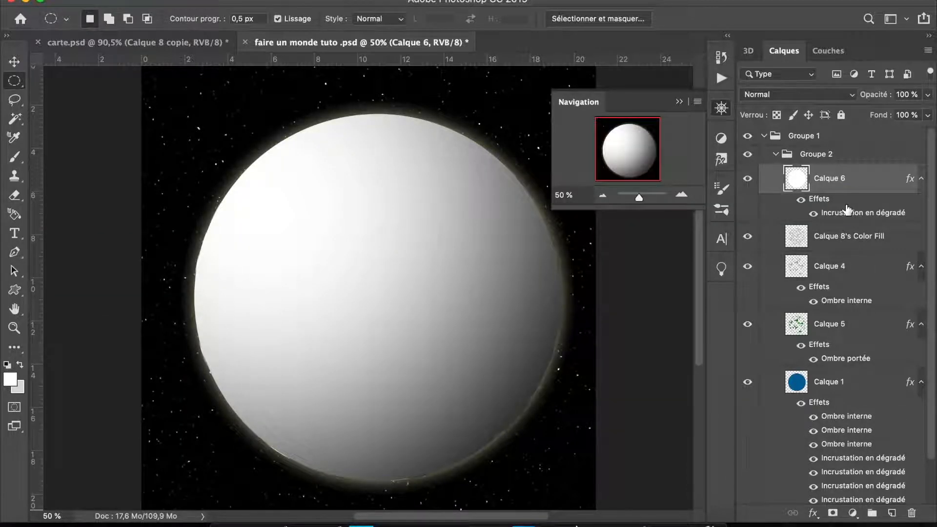
- Convert the gradient overlay of Calque 6 into its own layer and delete the white disc layer
{"action": "right_click", "coordinate": [845, 207]}
{"action": "left_click", "coordinate": [734, 445]}
{"action": "left_click_drag", "start_coordinate": [826, 213], "coordinate": [912, 512]}
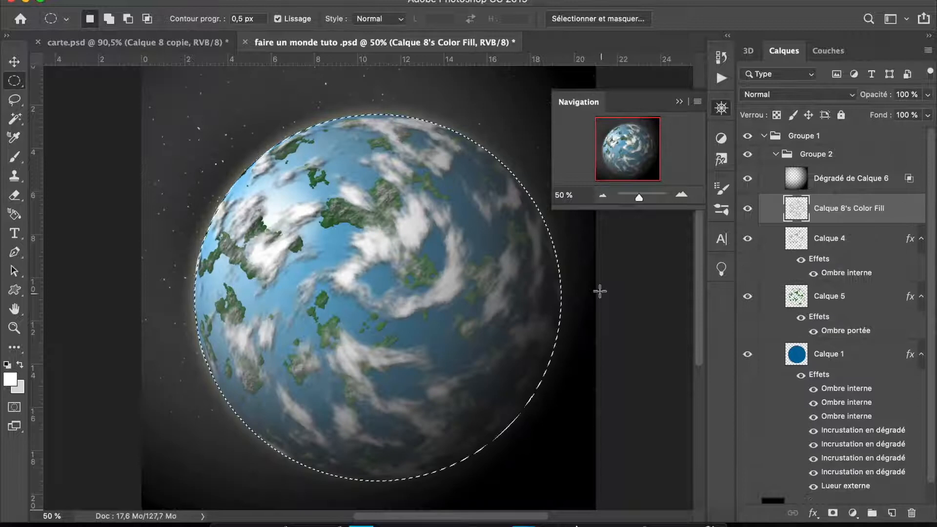
- Cut the gradient within the planet outline to a new layer and delete the gradient layer left outside the planet
{"action": "left_click", "coordinate": [859, 178]}
{"action": "right_click", "coordinate": [446, 310]}
{"action": "left_click", "coordinate": [527, 364]}
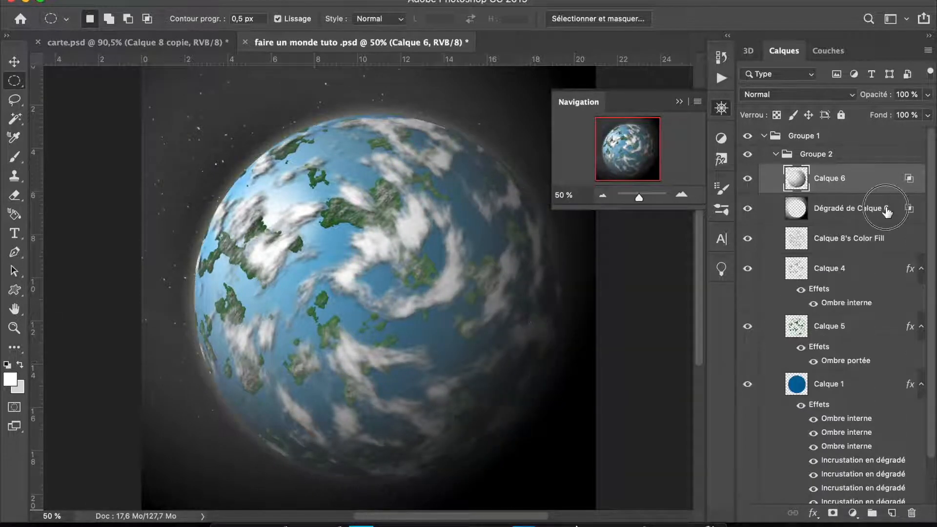
{"action": "left_click_drag", "start_coordinate": [887, 211], "coordinate": [844, 415]}
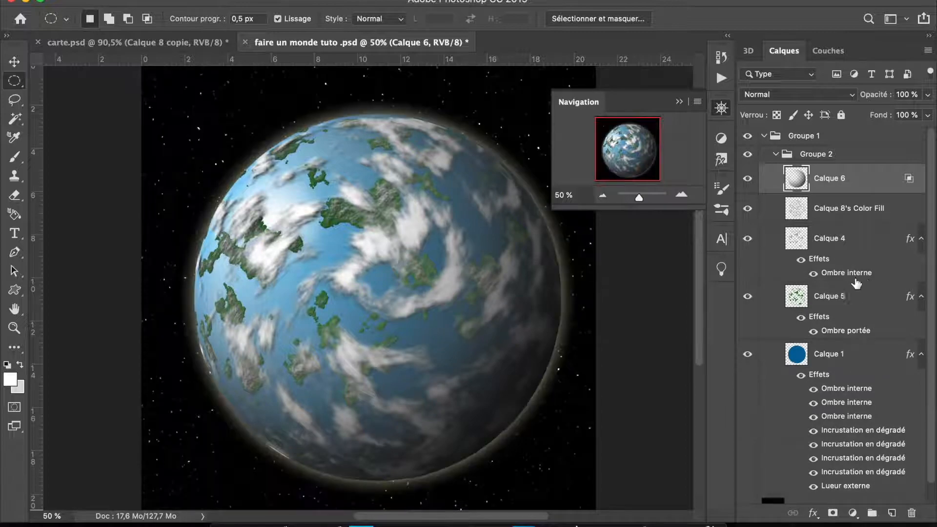
- Open the blend mode choices for the gradient shadow layer Calque 6
{"action": "left_click", "coordinate": [786, 94]}
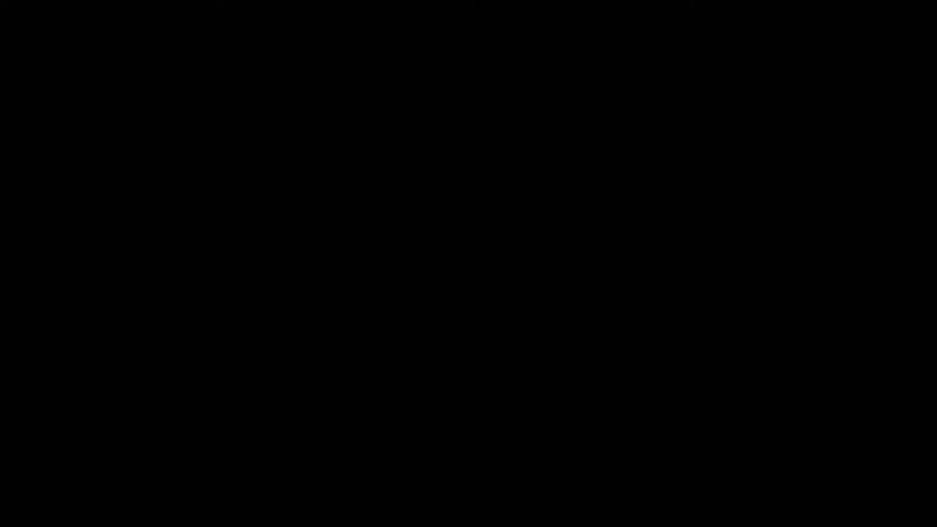